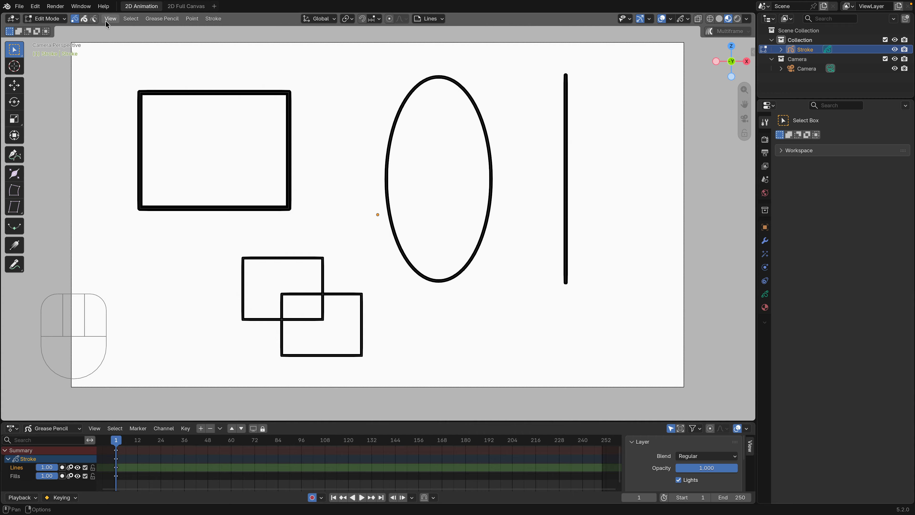
# Step: Switch the Grease Pencil object to Sculpt Mode and set the Thickness brush to size 213 px and strength 0.559
pyautogui.click(53, 22)
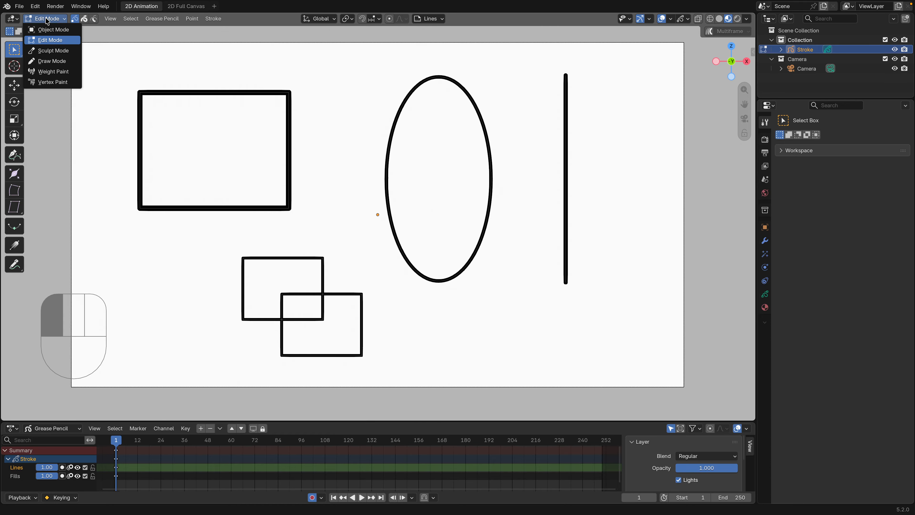
pyautogui.click(72, 53)
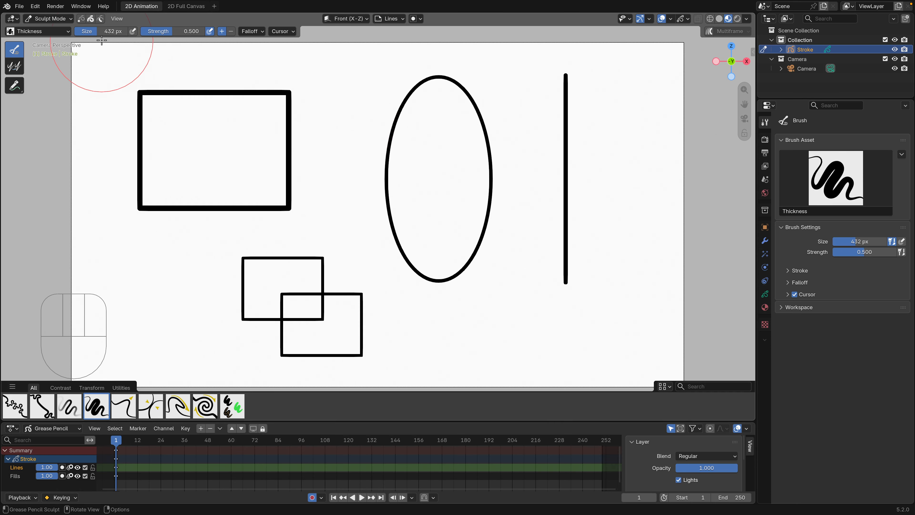
pyautogui.moveTo(102, 33); pyautogui.dragTo(102, 33)
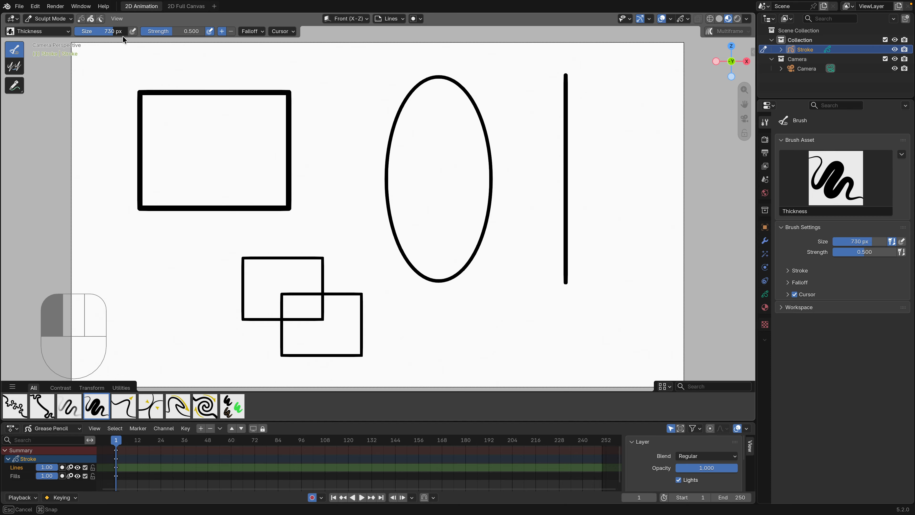
pyautogui.moveTo(96, 36)
pyautogui.mouseDown()
pyautogui.moveTo(112, 36)
pyautogui.moveTo(103, 38)
pyautogui.mouseUp()
pyautogui.moveTo(172, 36)
pyautogui.mouseDown()
pyautogui.moveTo(153, 36)
pyautogui.moveTo(161, 37)
pyautogui.mouseUp()
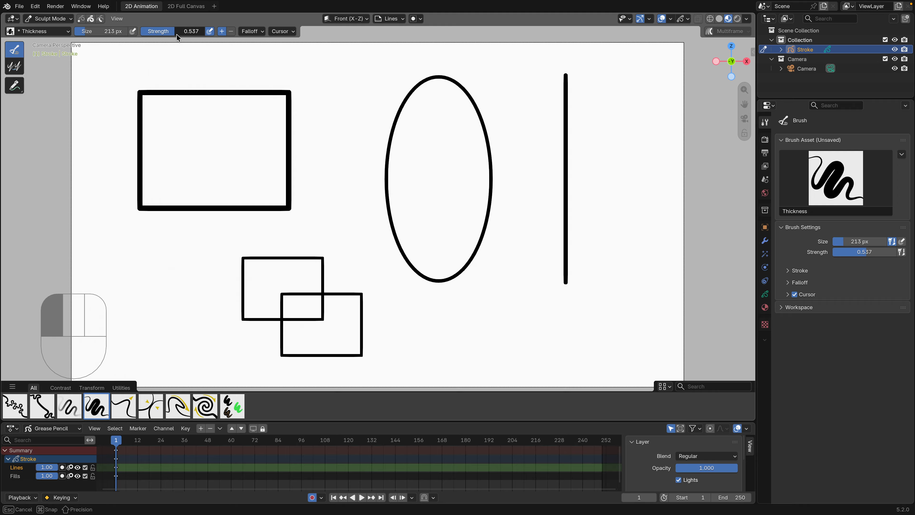
pyautogui.moveTo(176, 34); pyautogui.dragTo(178, 34)
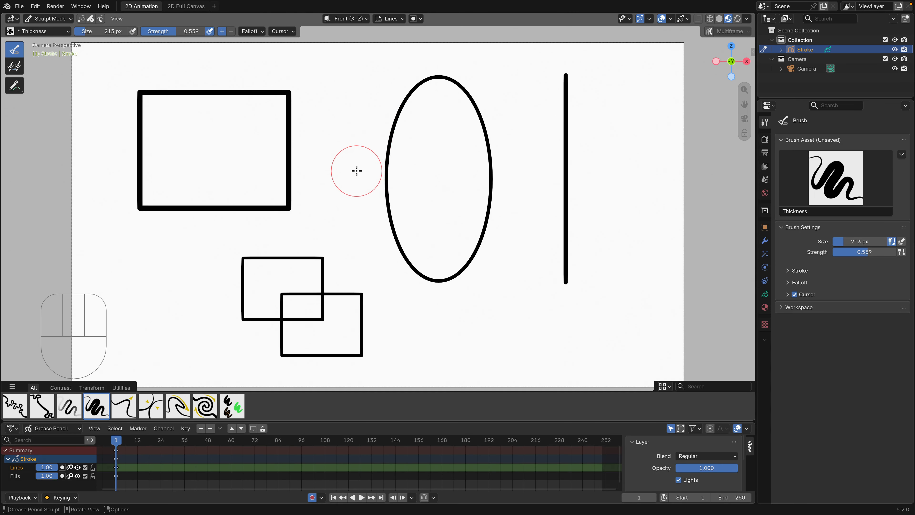
# Step: Adjust the Thickness brush interactively in the viewport to strength 0.821 and size 134 px
pyautogui.press('f')
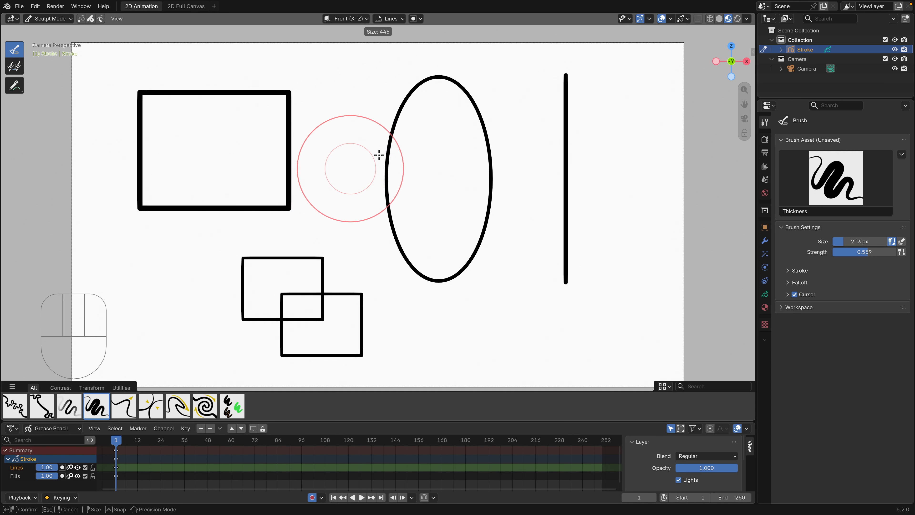
pyautogui.click(364, 156)
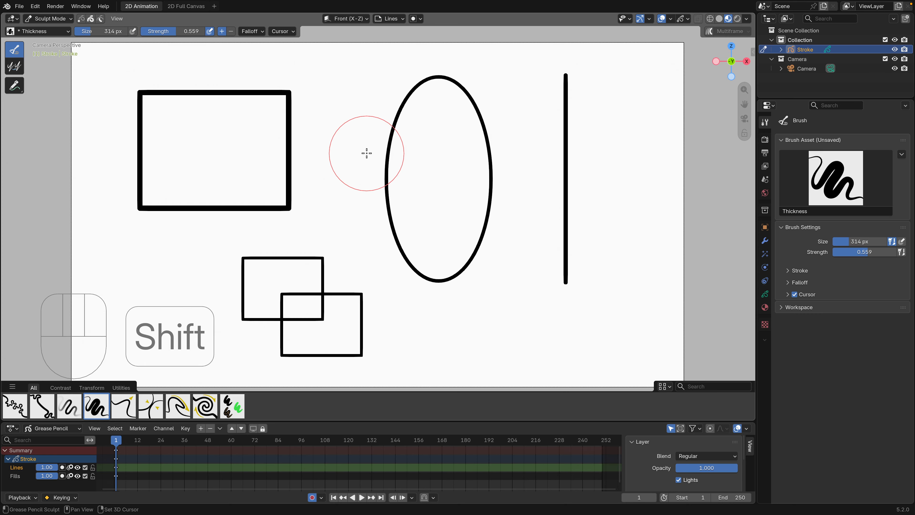
pyautogui.hotkey('shift', 'f')
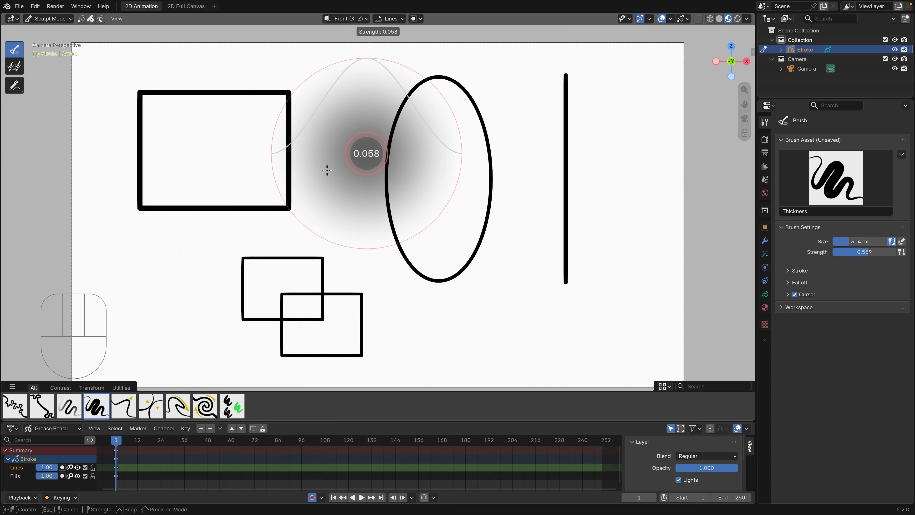
pyautogui.click(388, 141)
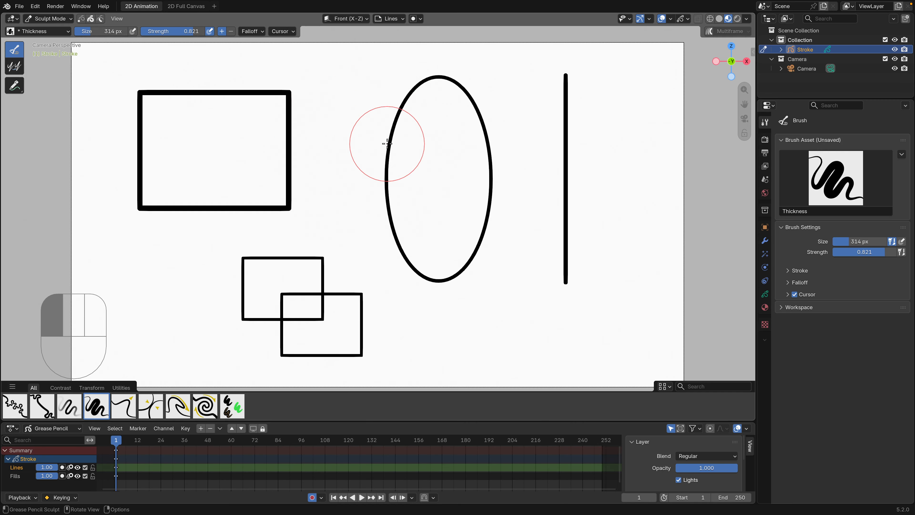
pyautogui.keyDown('shift'); pyautogui.moveTo(451, 131); pyautogui.dragTo(454, 134, button='middle'); pyautogui.keyUp('shift')
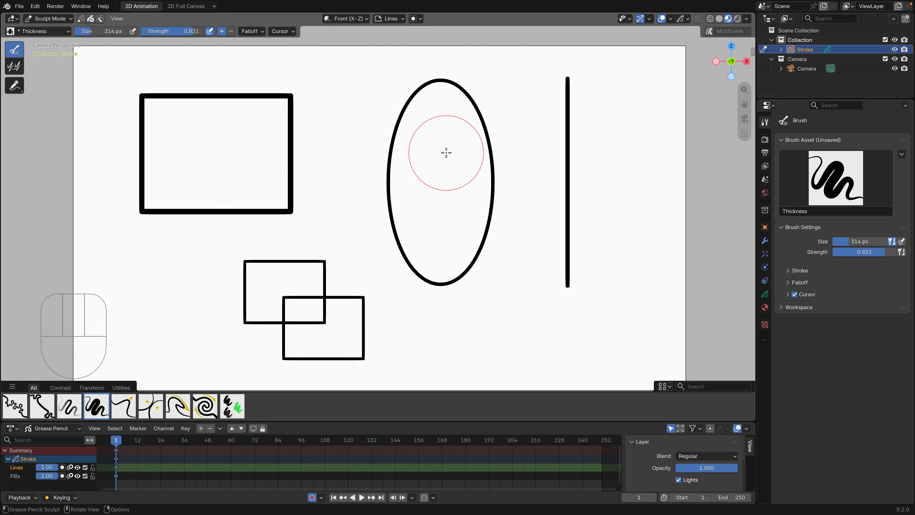
pyautogui.press('f')
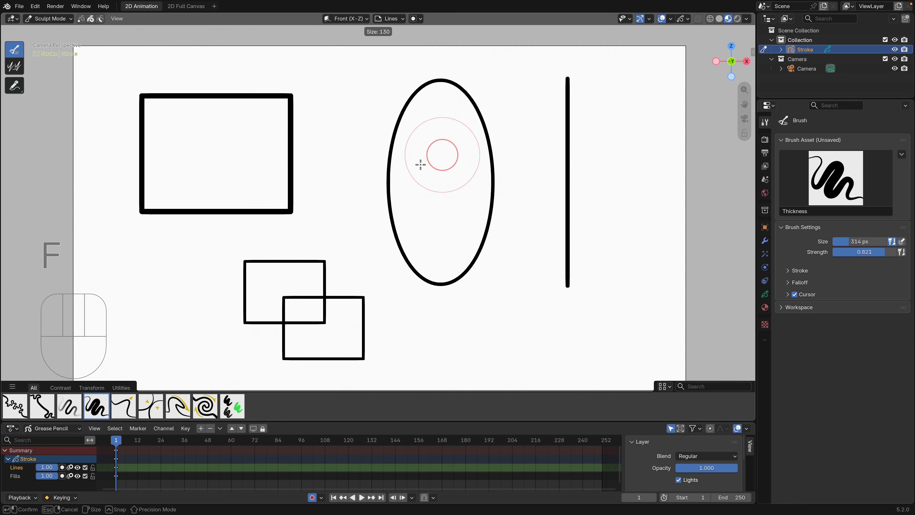
pyautogui.click(420, 160)
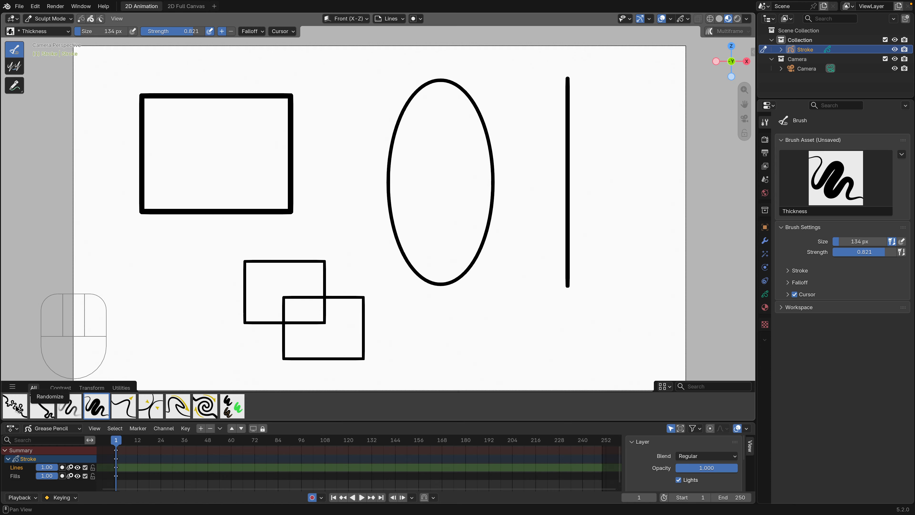
# Step: Roughen the large rectangle's outline on all sides with the Randomize brush at size 318 px and strength 0.755
pyautogui.click(15, 398)
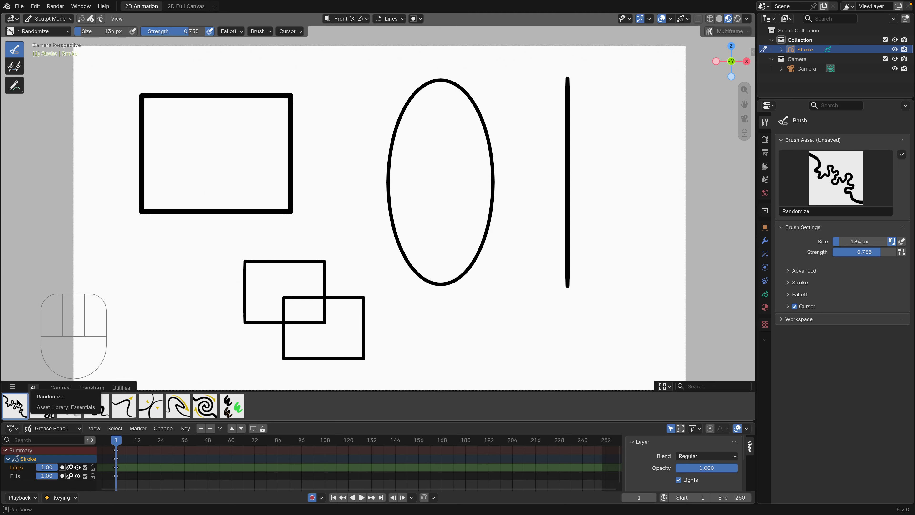
pyautogui.press('f')
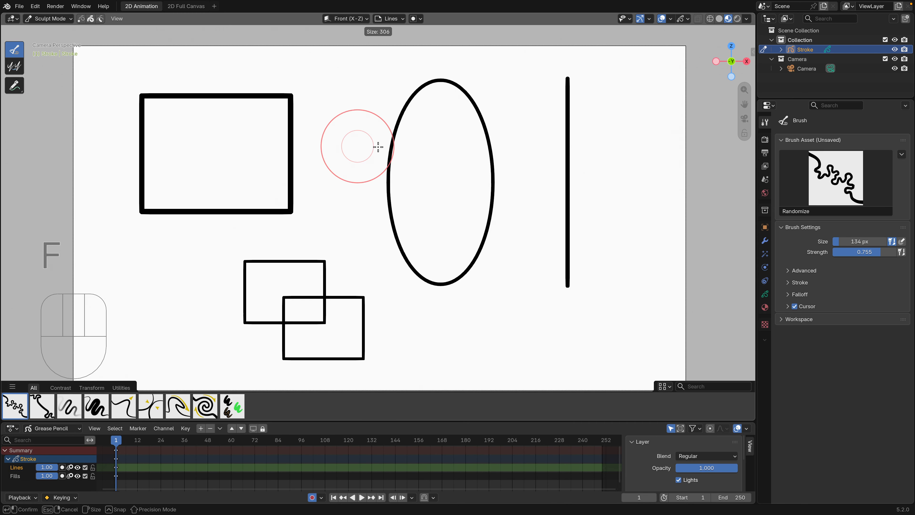
pyautogui.click(378, 143)
pyautogui.keyDown('shift'); pyautogui.moveTo(377, 143); pyautogui.dragTo(404, 143, button='middle'); pyautogui.keyUp('shift')
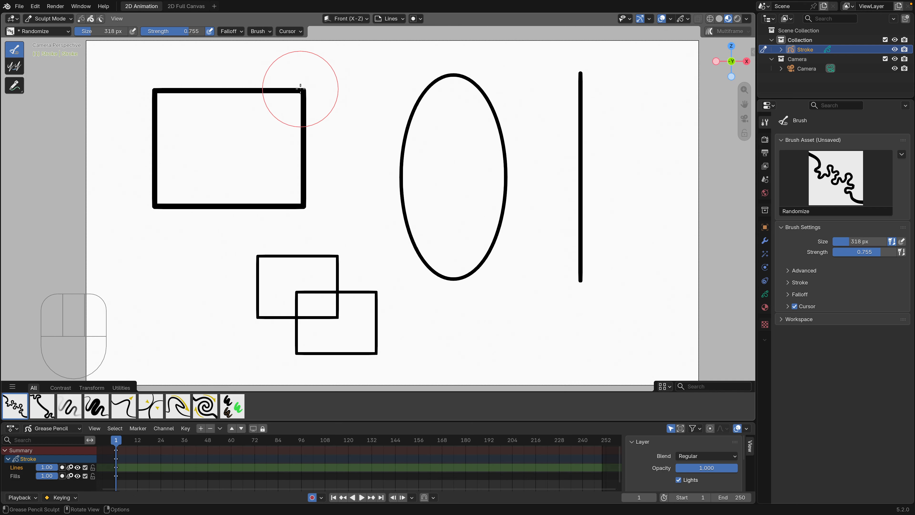
pyautogui.moveTo(302, 107)
pyautogui.mouseDown()
pyautogui.moveTo(300, 180)
pyautogui.moveTo(303, 147)
pyautogui.mouseUp()
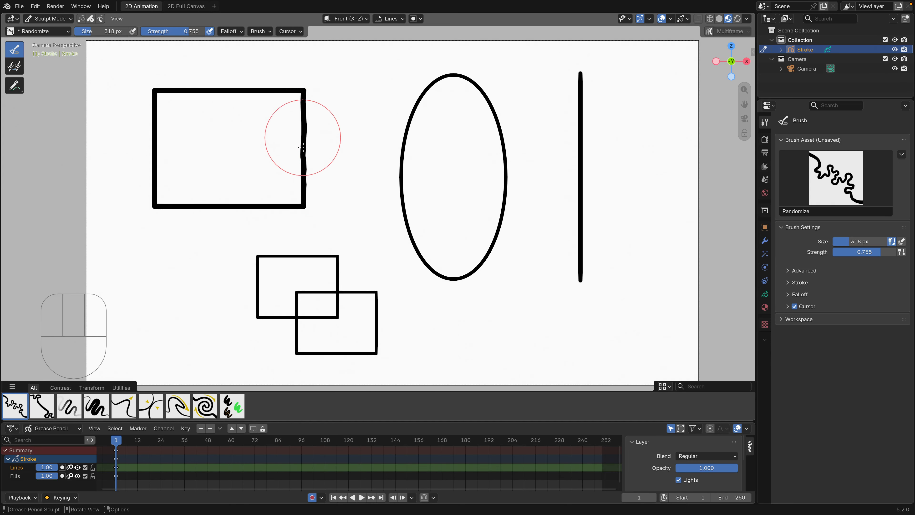
pyautogui.moveTo(231, 202)
pyautogui.mouseDown()
pyautogui.moveTo(202, 205)
pyautogui.moveTo(299, 212)
pyautogui.moveTo(306, 86)
pyautogui.moveTo(226, 86)
pyautogui.moveTo(279, 76)
pyautogui.moveTo(156, 91)
pyautogui.moveTo(276, 82)
pyautogui.moveTo(310, 114)
pyautogui.moveTo(294, 104)
pyautogui.moveTo(314, 159)
pyautogui.moveTo(288, 198)
pyautogui.moveTo(163, 203)
pyautogui.moveTo(169, 106)
pyautogui.moveTo(157, 96)
pyautogui.moveTo(190, 91)
pyautogui.mouseUp()
# Step: Set the Randomize brush to strength 0.294 and size 206 px and roughen the ellipse's left side
pyautogui.hotkey('shift', 'f')
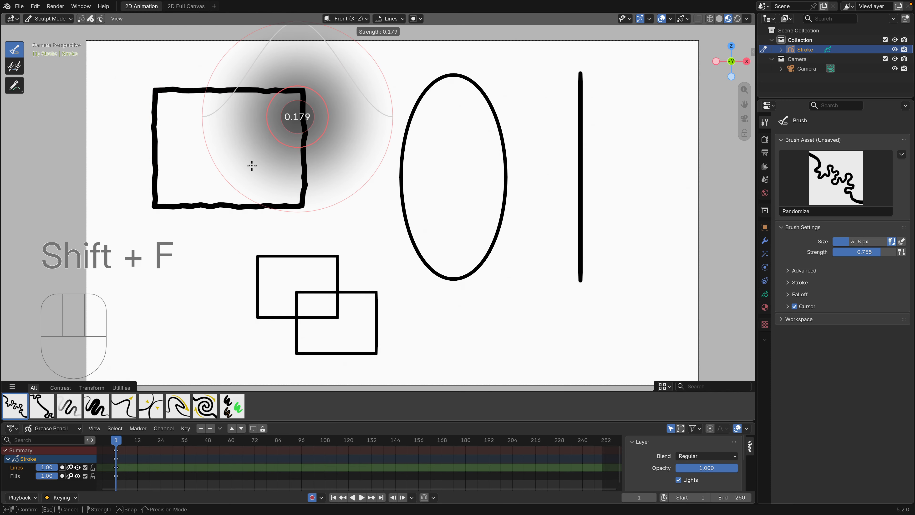
pyautogui.click(256, 172)
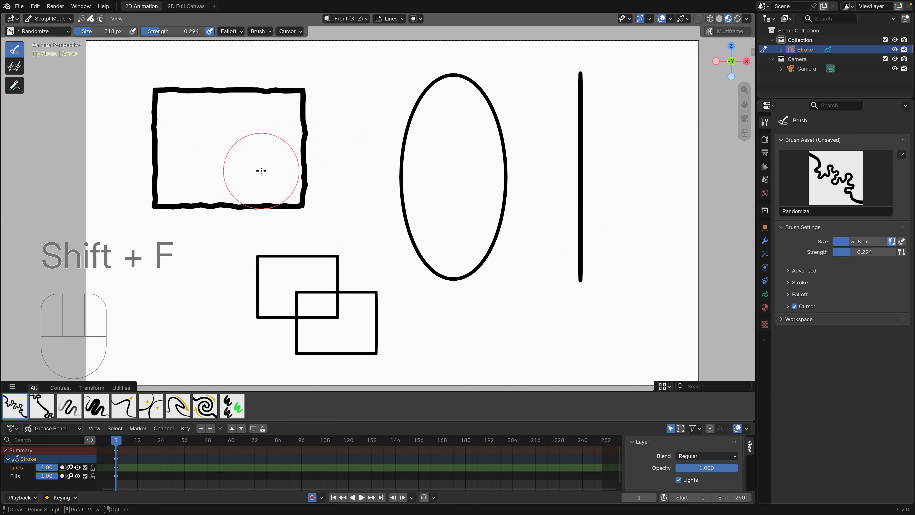
pyautogui.press('f')
pyautogui.click(419, 103)
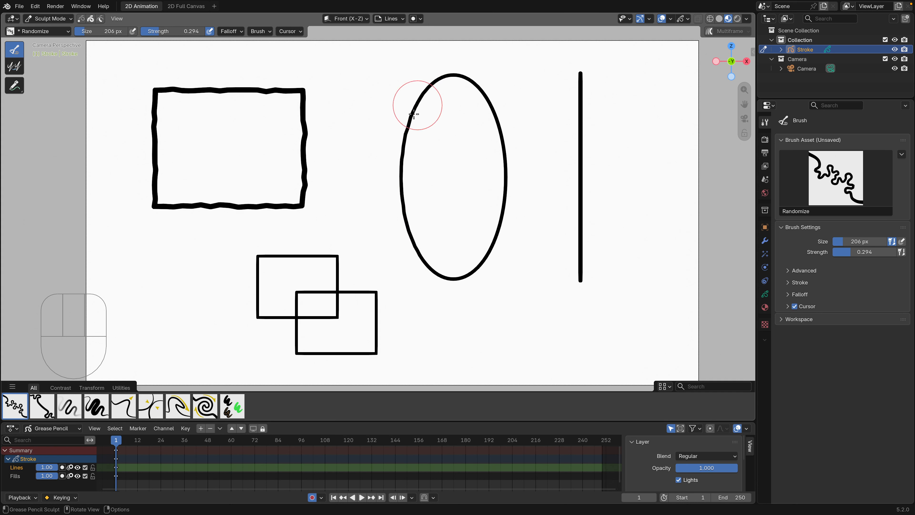
pyautogui.moveTo(409, 114); pyautogui.dragTo(410, 230)
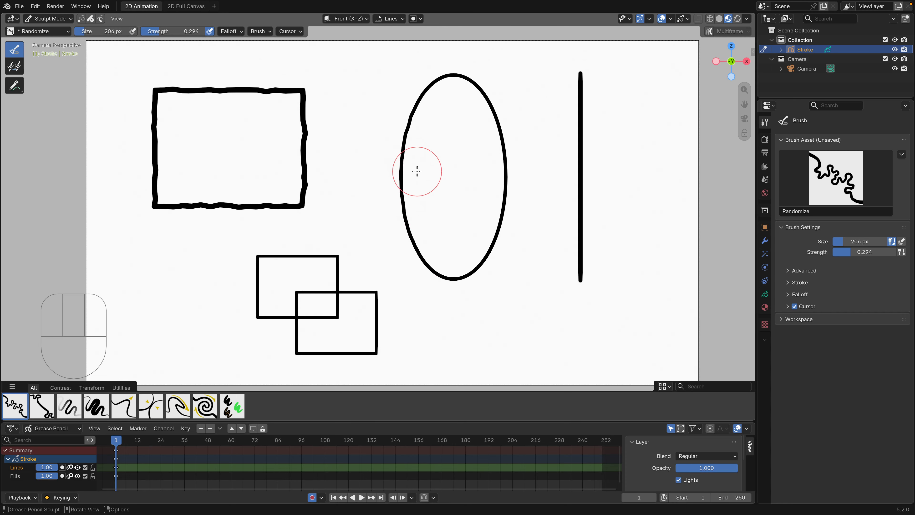
# Step: Raise the Randomize brush's strength to 1.000 and distort the ellipse's left side more strongly
pyautogui.hotkey('shift', 'f')
pyautogui.click(470, 160)
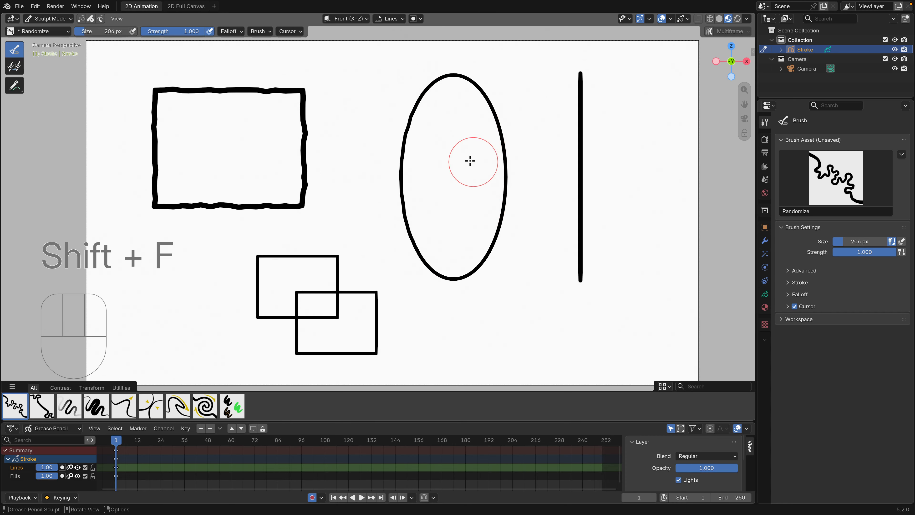
pyautogui.moveTo(436, 83)
pyautogui.mouseDown()
pyautogui.moveTo(402, 157)
pyautogui.moveTo(399, 198)
pyautogui.moveTo(424, 271)
pyautogui.moveTo(419, 243)
pyautogui.mouseUp()
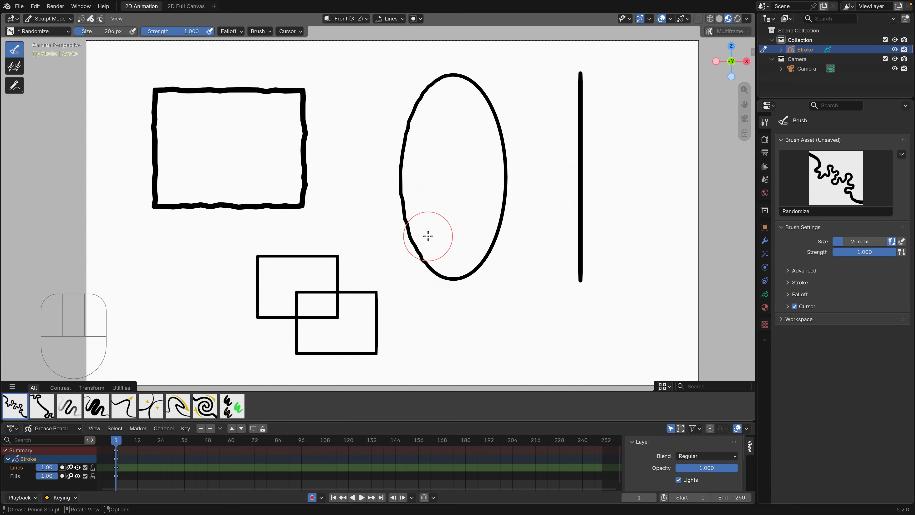
# Step: Smooth the ellipse's roughened left side with the Smooth brush at size 258 px and strength 0.300
pyautogui.click(41, 406)
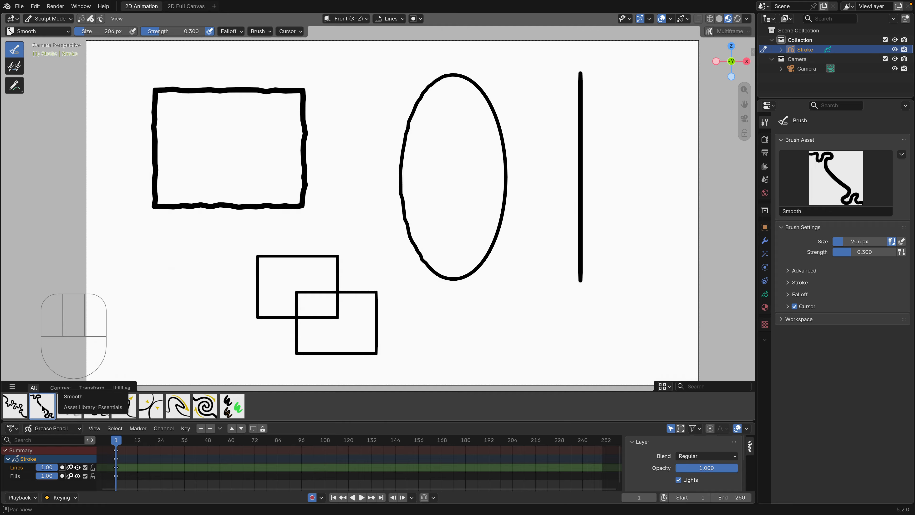
pyautogui.press('f')
pyautogui.click(432, 128)
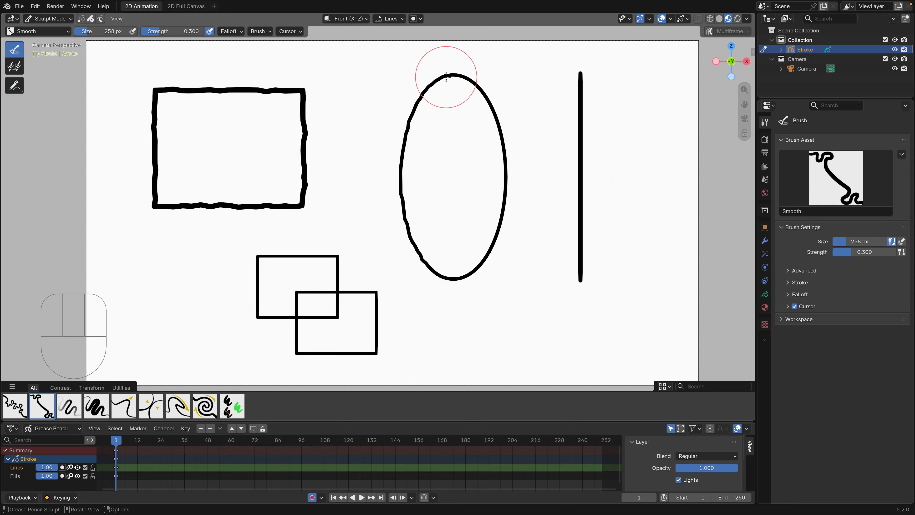
pyautogui.moveTo(446, 76)
pyautogui.mouseDown()
pyautogui.moveTo(406, 129)
pyautogui.moveTo(413, 239)
pyautogui.moveTo(435, 267)
pyautogui.mouseUp()
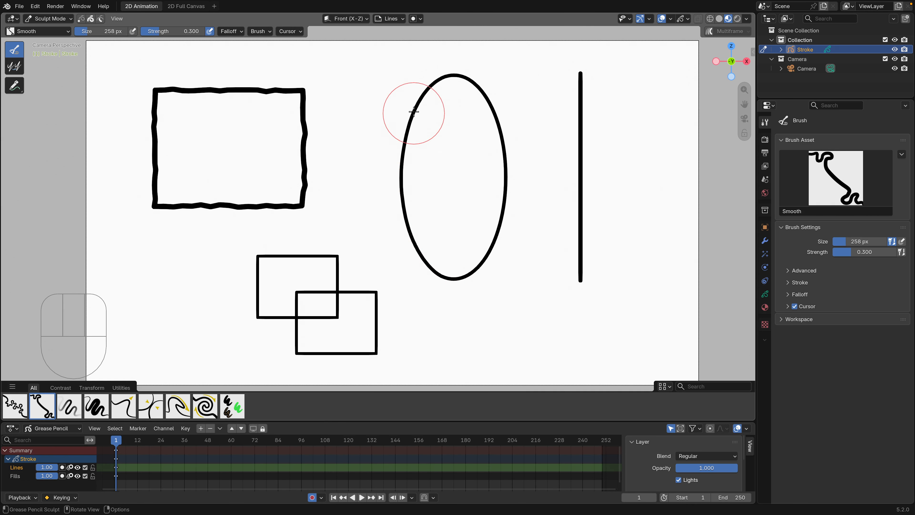
# Step: Smooth the large rectangle's right edge, then its top and bottom edges with strength 0.876 and size 270 px
pyautogui.moveTo(302, 102); pyautogui.dragTo(308, 193)
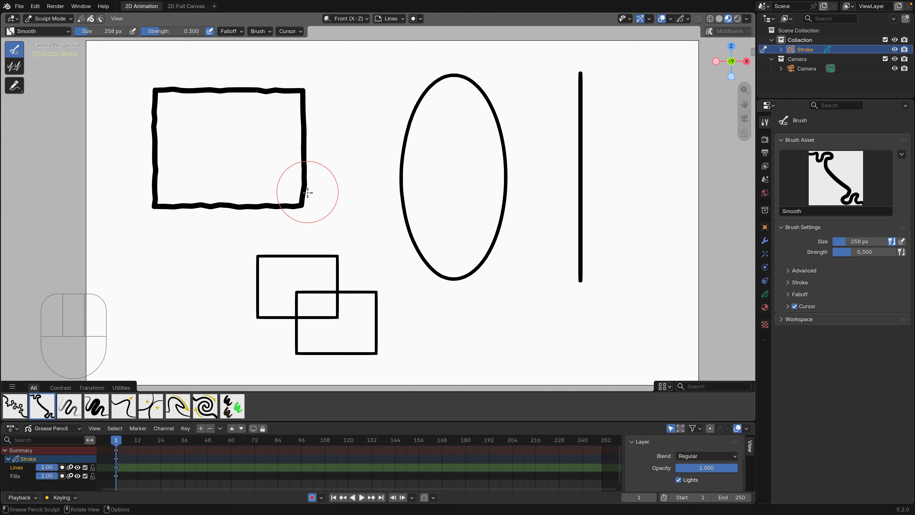
pyautogui.hotkey('shift', 'f')
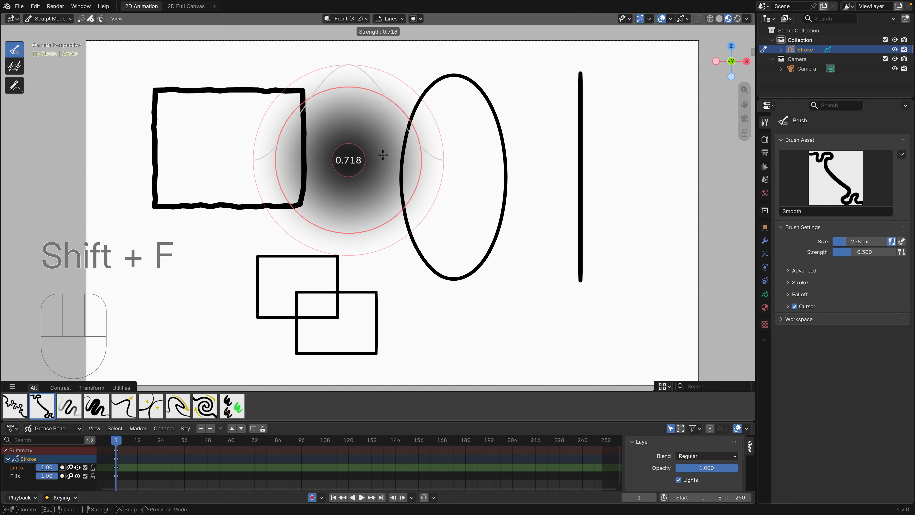
pyautogui.click(392, 157)
pyautogui.press('f')
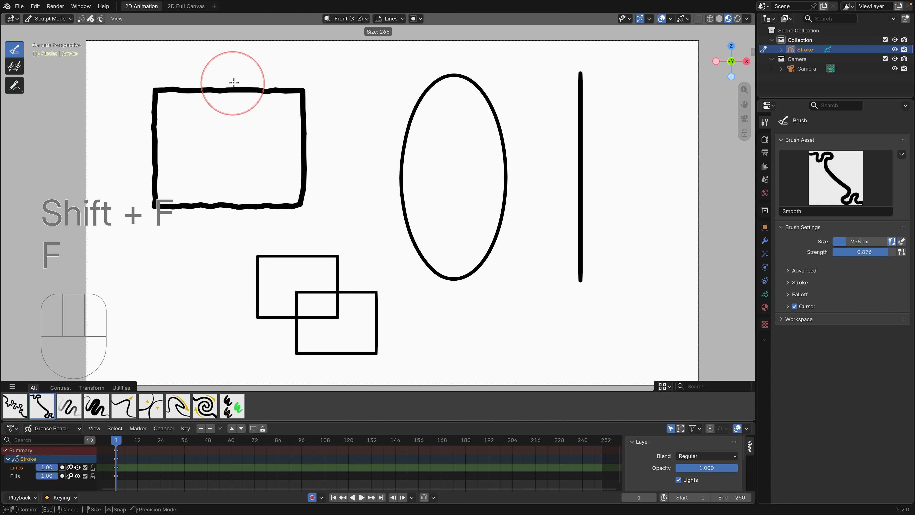
pyautogui.click(234, 82)
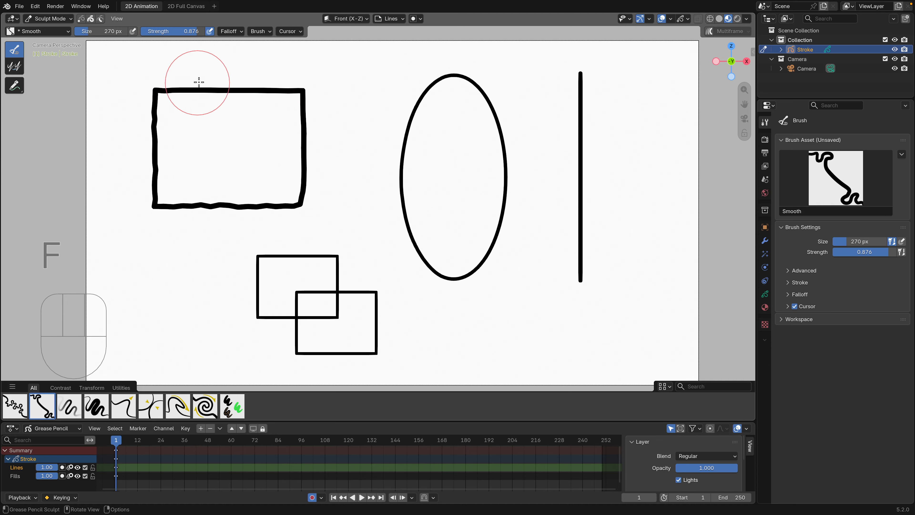
pyautogui.moveTo(188, 199); pyautogui.dragTo(237, 197)
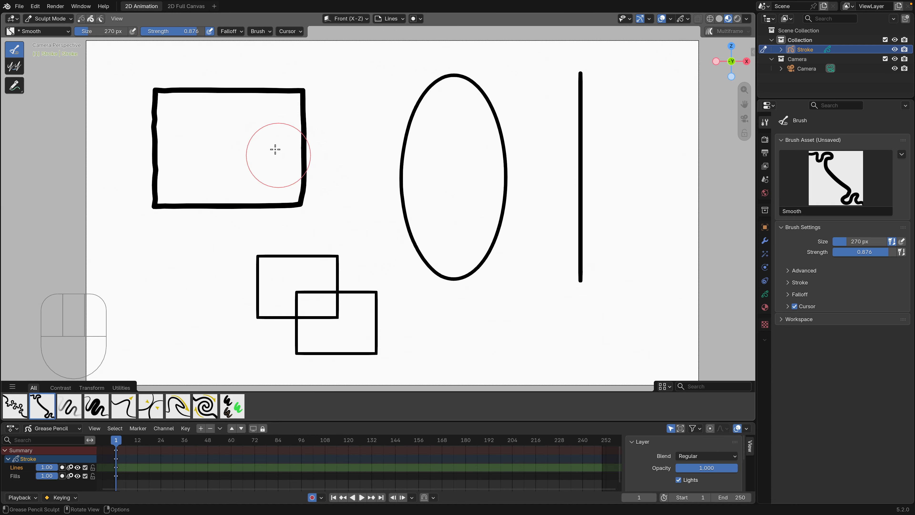
# Step: Round off the large rectangle with the Smooth brush at size 306 px and strength 0.795, then lower the strength to 0.627
pyautogui.press('f')
pyautogui.click(306, 85)
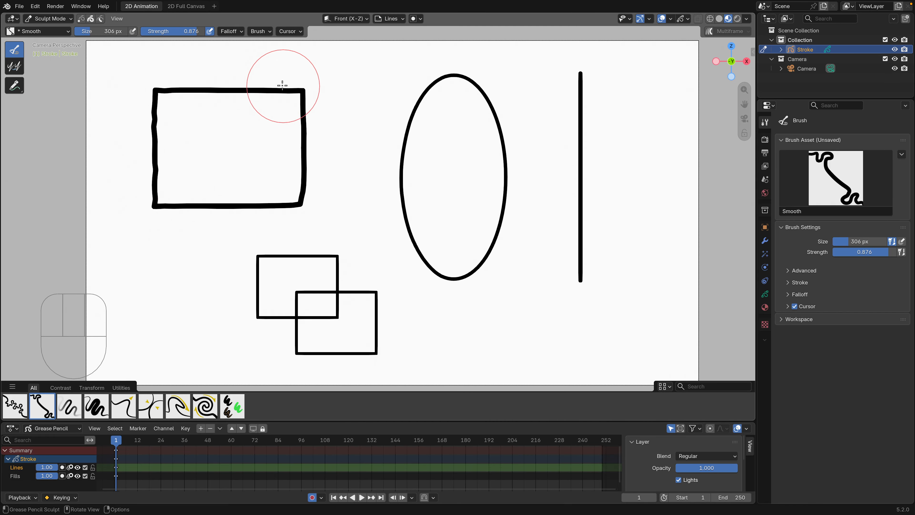
pyautogui.moveTo(194, 32); pyautogui.dragTo(182, 34)
pyautogui.moveTo(280, 86)
pyautogui.mouseDown()
pyautogui.moveTo(306, 112)
pyautogui.moveTo(310, 176)
pyautogui.moveTo(286, 205)
pyautogui.moveTo(154, 200)
pyautogui.moveTo(175, 203)
pyautogui.moveTo(171, 96)
pyautogui.moveTo(200, 82)
pyautogui.moveTo(276, 96)
pyautogui.moveTo(292, 113)
pyautogui.moveTo(288, 191)
pyautogui.mouseUp()
pyautogui.moveTo(237, 201)
pyautogui.mouseDown()
pyautogui.moveTo(162, 167)
pyautogui.moveTo(186, 85)
pyautogui.moveTo(303, 90)
pyautogui.moveTo(241, 102)
pyautogui.moveTo(204, 92)
pyautogui.moveTo(266, 83)
pyautogui.mouseUp()
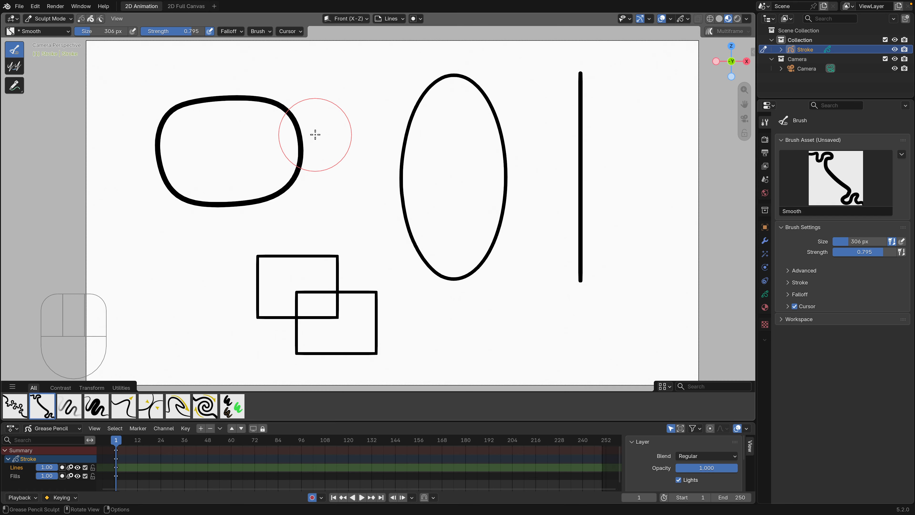
pyautogui.moveTo(197, 29); pyautogui.dragTo(172, 34)
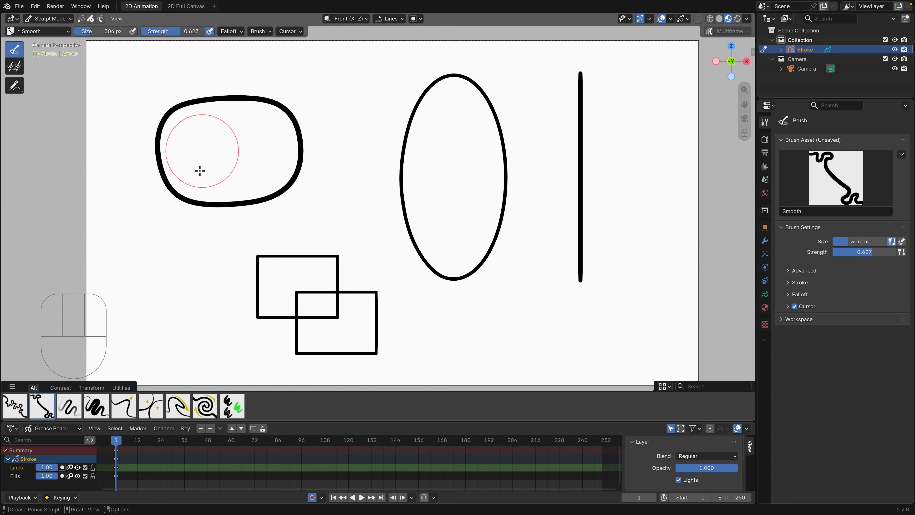
# Step: Fade the vertical line with the Strength brush at size 306 px and strength 0.300, using the Subtract direction
pyautogui.click(69, 407)
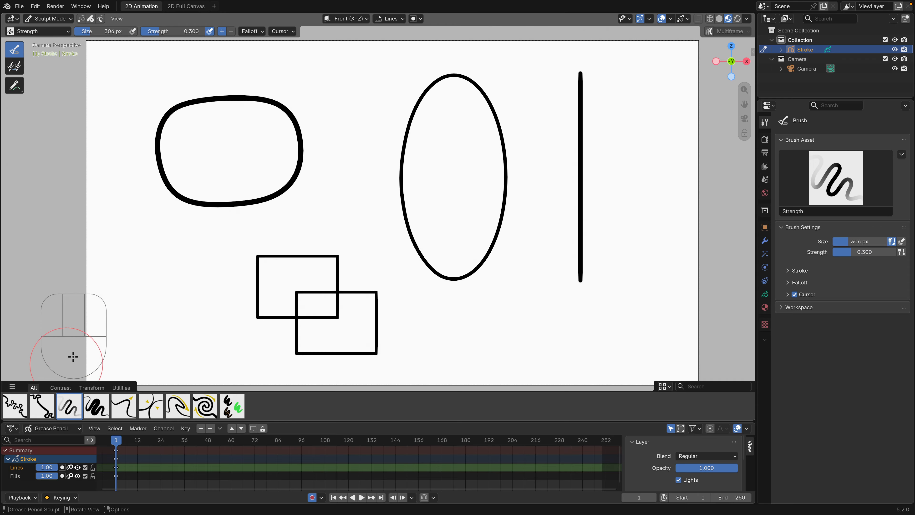
pyautogui.keyDown('shift'); pyautogui.moveTo(529, 189); pyautogui.dragTo(536, 189, button='middle'); pyautogui.keyUp('shift')
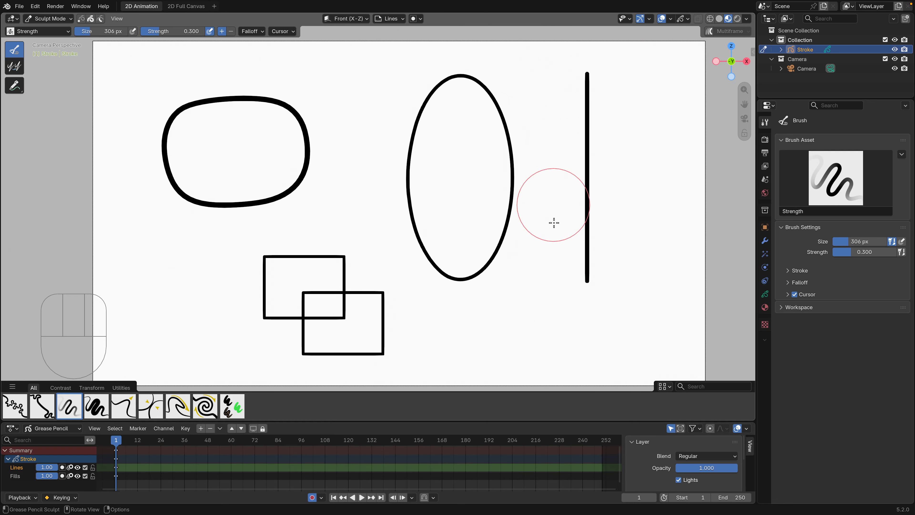
pyautogui.click(591, 76)
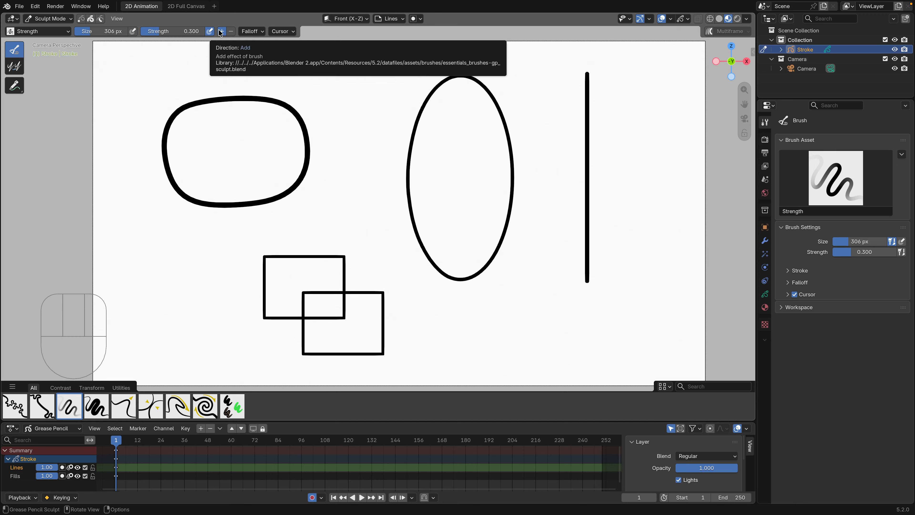
pyautogui.click(231, 33)
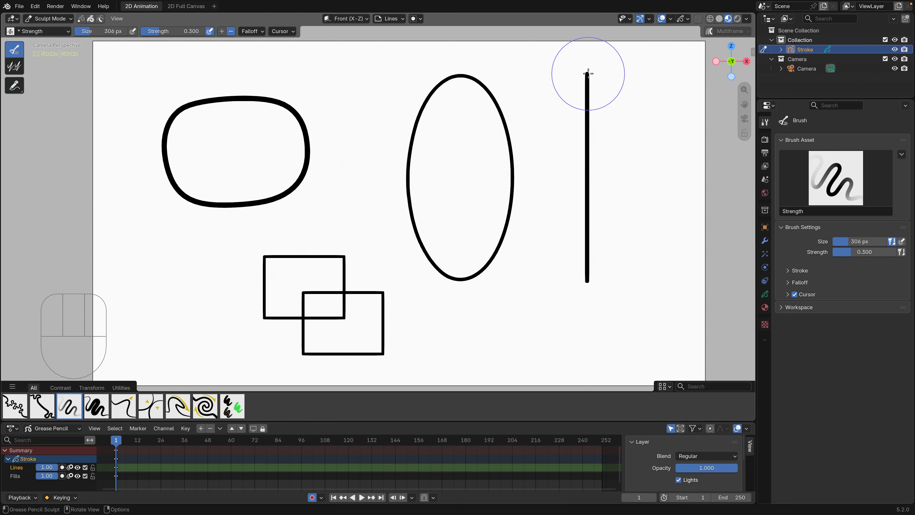
pyautogui.moveTo(587, 74); pyautogui.dragTo(594, 305)
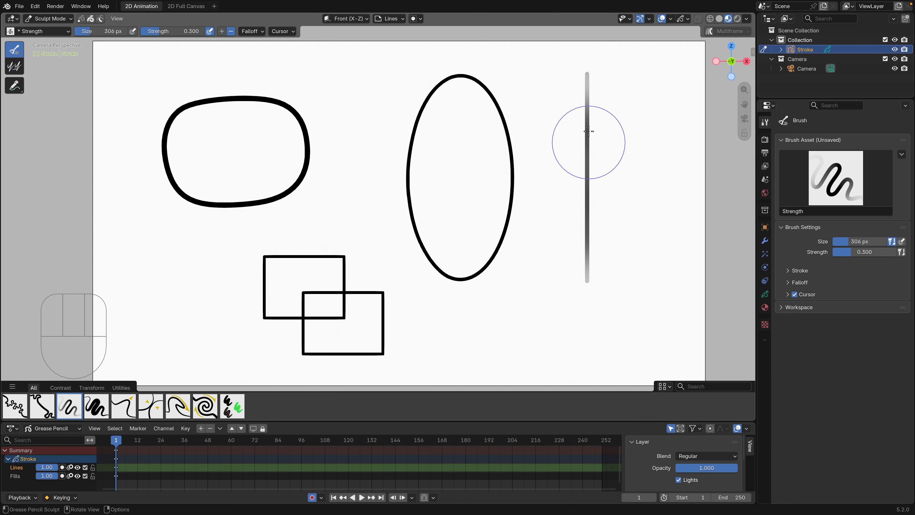
# Step: Fade the ellipse's right side, then its left side, with the Strength brush in the Subtract direction
pyautogui.moveTo(500, 108); pyautogui.dragTo(515, 209)
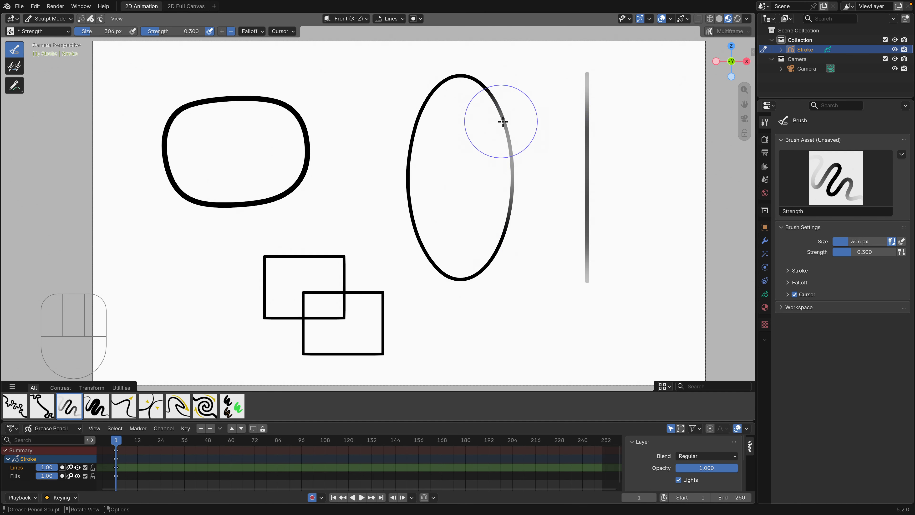
pyautogui.moveTo(507, 231); pyautogui.dragTo(499, 220)
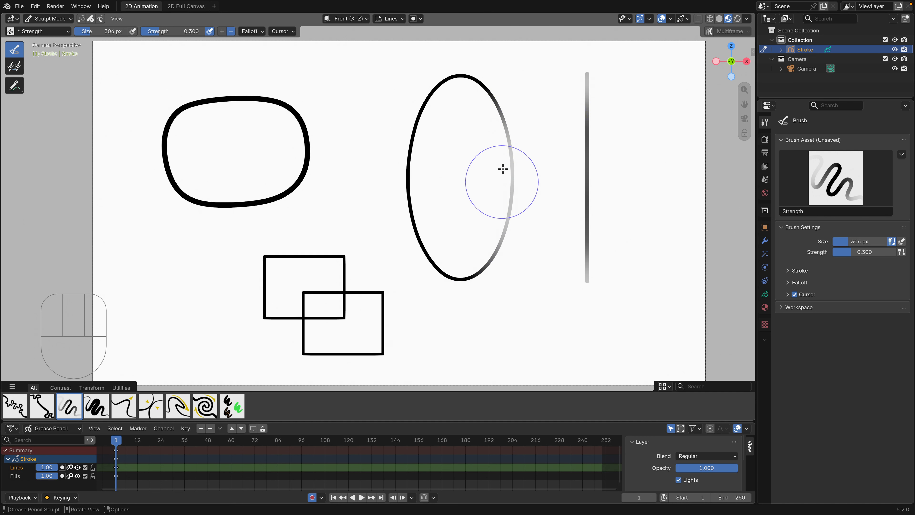
pyautogui.moveTo(448, 86)
pyautogui.mouseDown()
pyautogui.moveTo(416, 139)
pyautogui.moveTo(418, 112)
pyautogui.moveTo(418, 220)
pyautogui.moveTo(409, 168)
pyautogui.mouseUp()
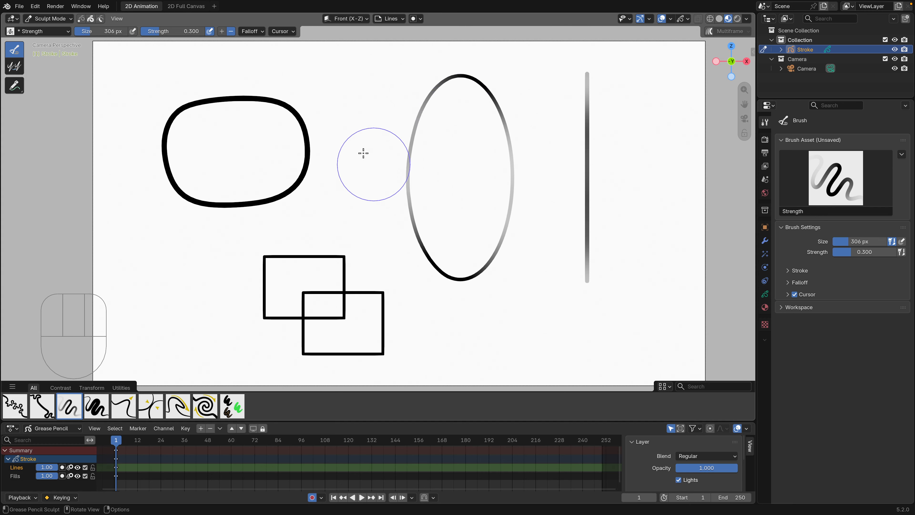
# Step: Restore the opacity of both sides of the ellipse with the Strength brush in the Add direction
pyautogui.click(223, 31)
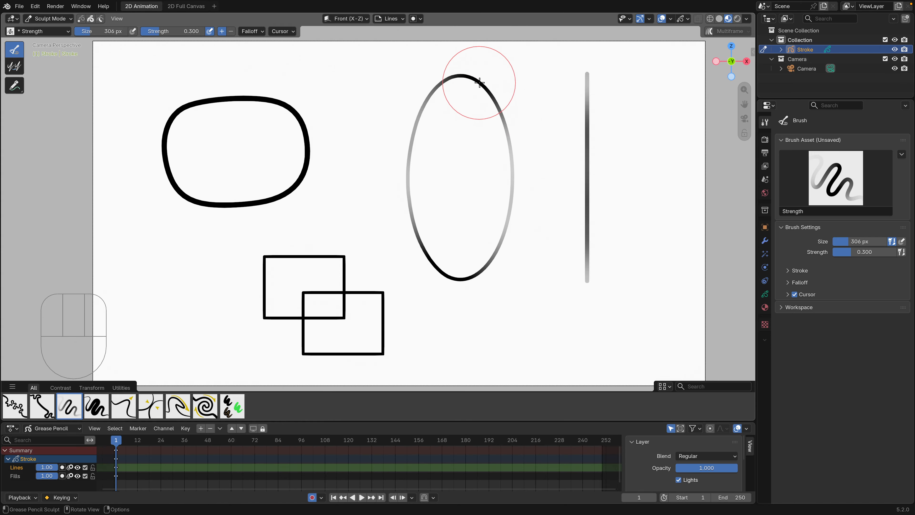
pyautogui.moveTo(482, 84)
pyautogui.mouseDown()
pyautogui.moveTo(508, 126)
pyautogui.moveTo(488, 249)
pyautogui.mouseUp()
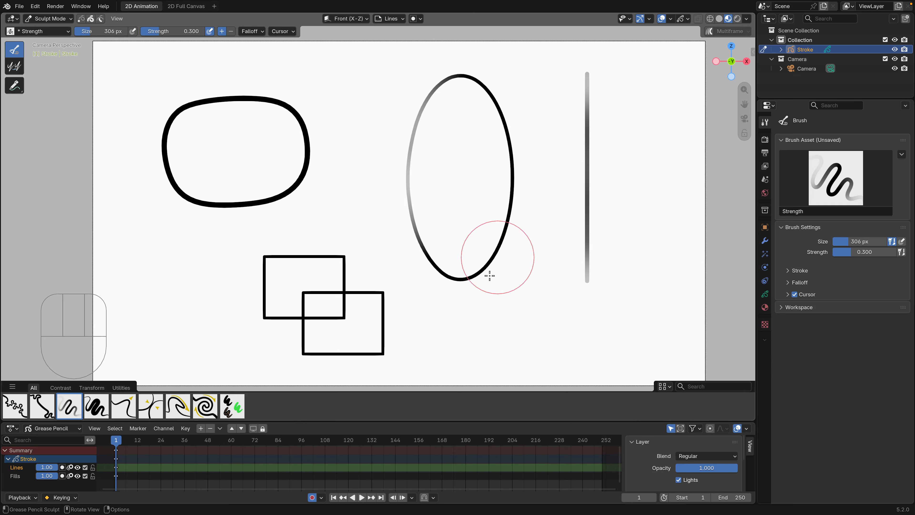
pyautogui.moveTo(437, 90)
pyautogui.mouseDown()
pyautogui.moveTo(421, 206)
pyautogui.moveTo(410, 127)
pyautogui.moveTo(418, 259)
pyautogui.mouseUp()
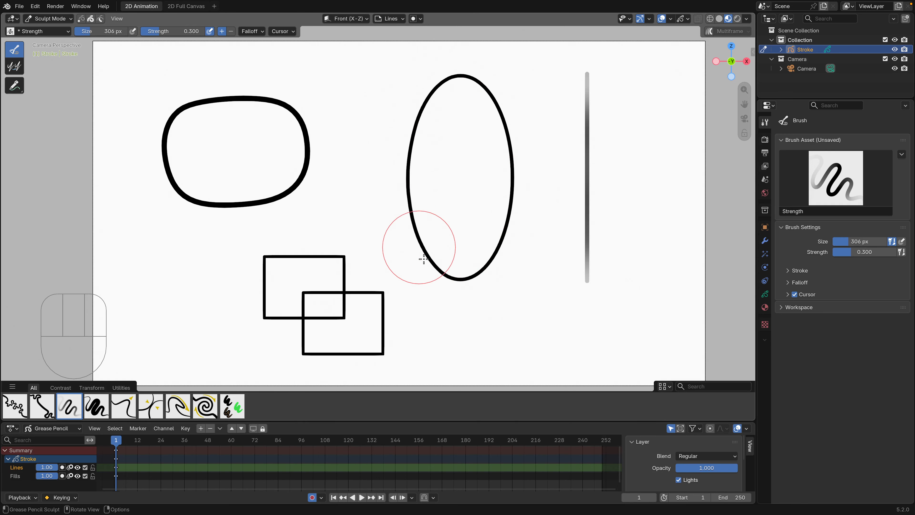
# Step: Darken the vertical line's upper part, then fade its lower part using the Strength brush's Subtract direction
pyautogui.moveTo(584, 59)
pyautogui.mouseDown()
pyautogui.moveTo(586, 133)
pyautogui.moveTo(587, 124)
pyautogui.mouseUp()
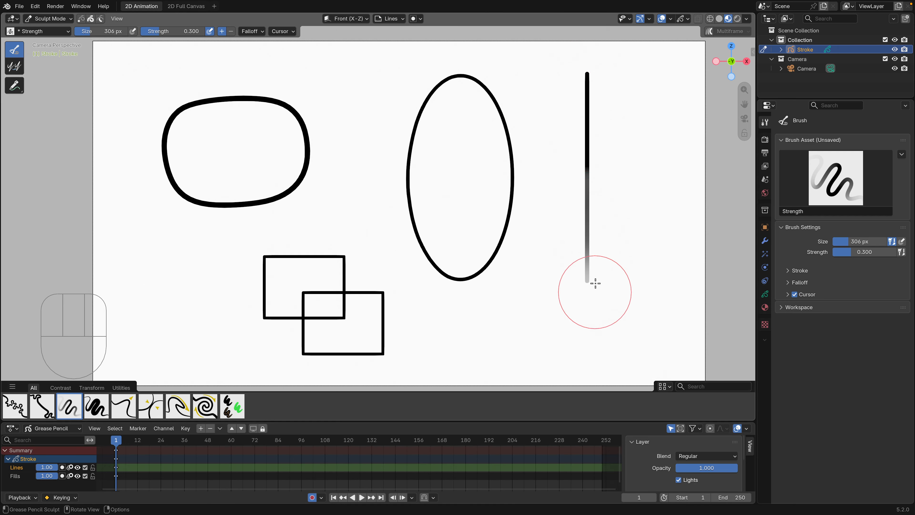
pyautogui.click(231, 31)
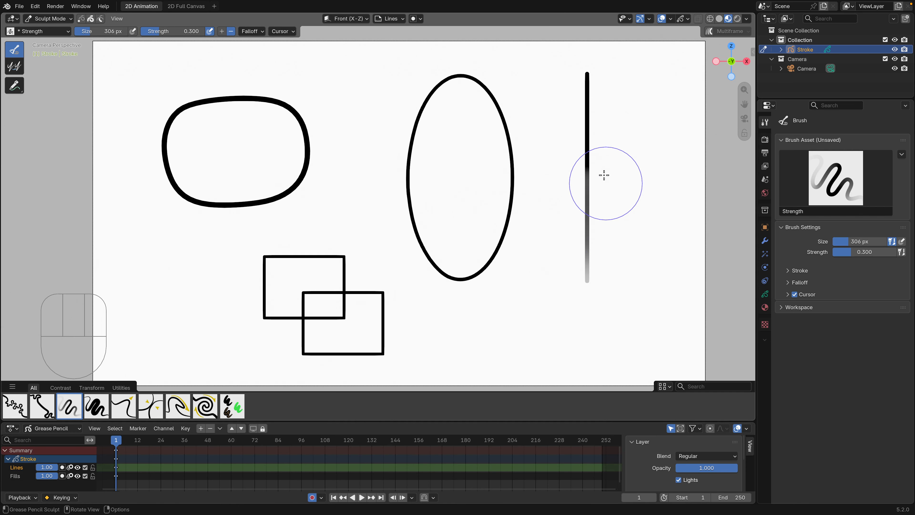
pyautogui.moveTo(588, 138); pyautogui.dragTo(589, 302)
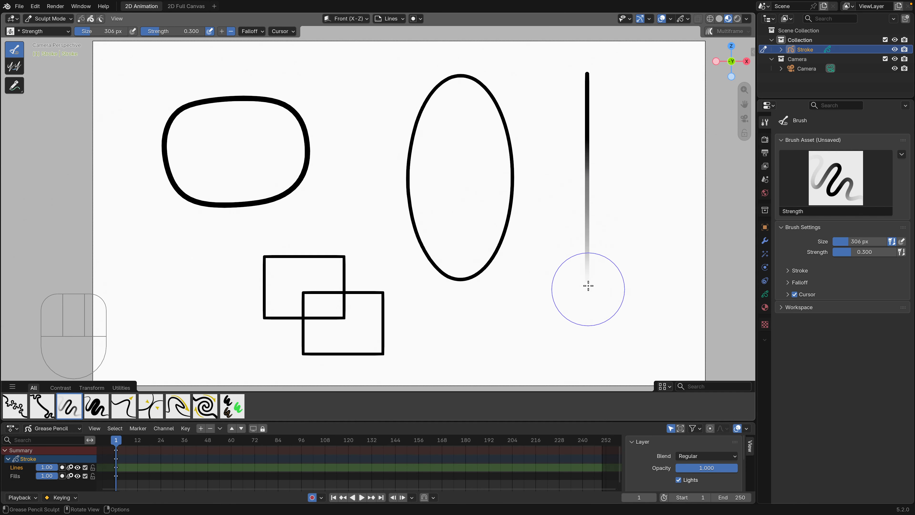
# Step: Thicken the ellipse's right side with the Thickness brush at size 306 px and strength 0.821, then thin it with the inverted effect
pyautogui.click(96, 406)
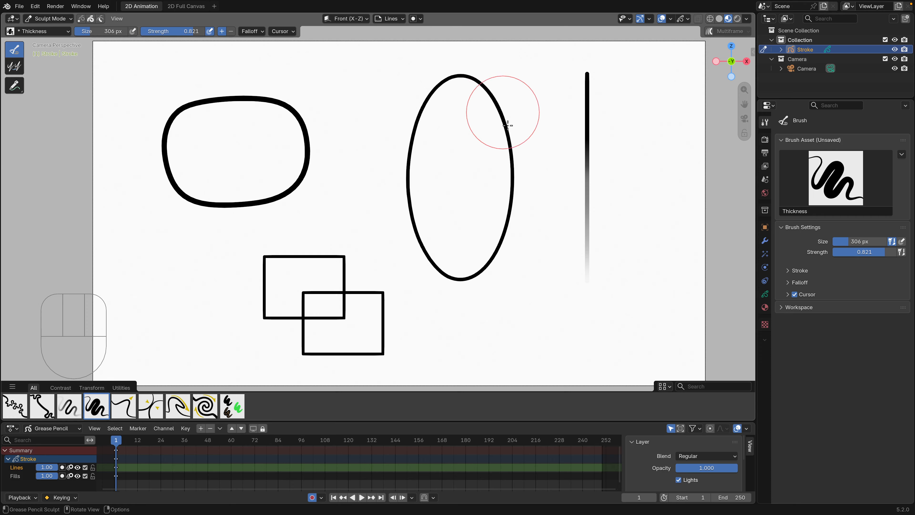
pyautogui.moveTo(508, 147)
pyautogui.mouseDown()
pyautogui.moveTo(513, 218)
pyautogui.moveTo(508, 232)
pyautogui.moveTo(504, 196)
pyautogui.moveTo(496, 244)
pyautogui.moveTo(504, 203)
pyautogui.mouseUp()
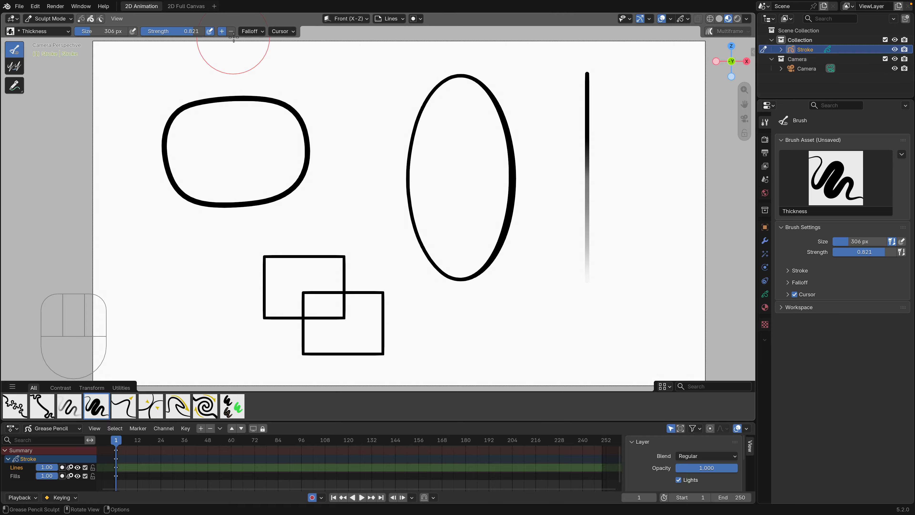
pyautogui.press('ctrl')
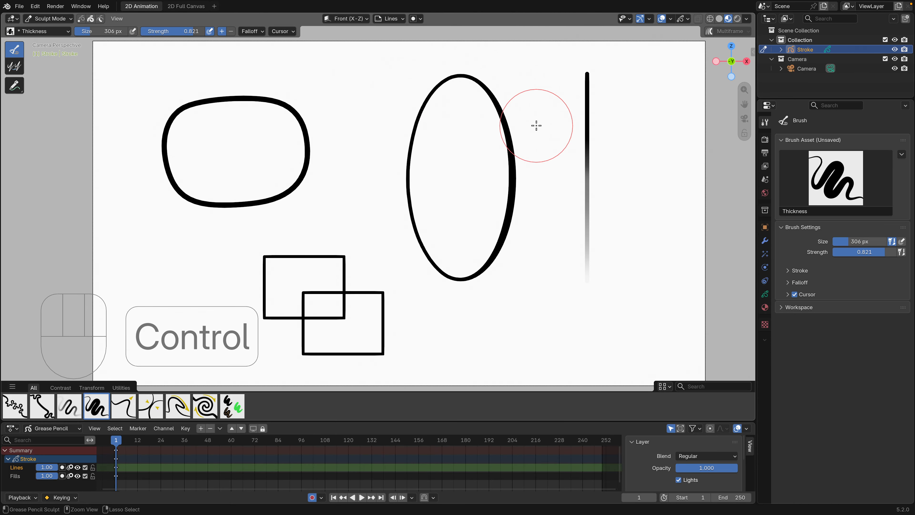
pyautogui.keyDown('ctrl'); pyautogui.moveTo(499, 109); pyautogui.dragTo(514, 179); pyautogui.keyUp('ctrl')
pyautogui.keyDown('ctrl'); pyautogui.moveTo(500, 109); pyautogui.dragTo(517, 182); pyautogui.keyUp('ctrl')
pyautogui.moveTo(504, 127)
pyautogui.keyDown('ctrl'); pyautogui.mouseDown()
pyautogui.moveTo(516, 213)
pyautogui.moveTo(488, 279)
pyautogui.mouseUp(); pyautogui.keyUp('ctrl')
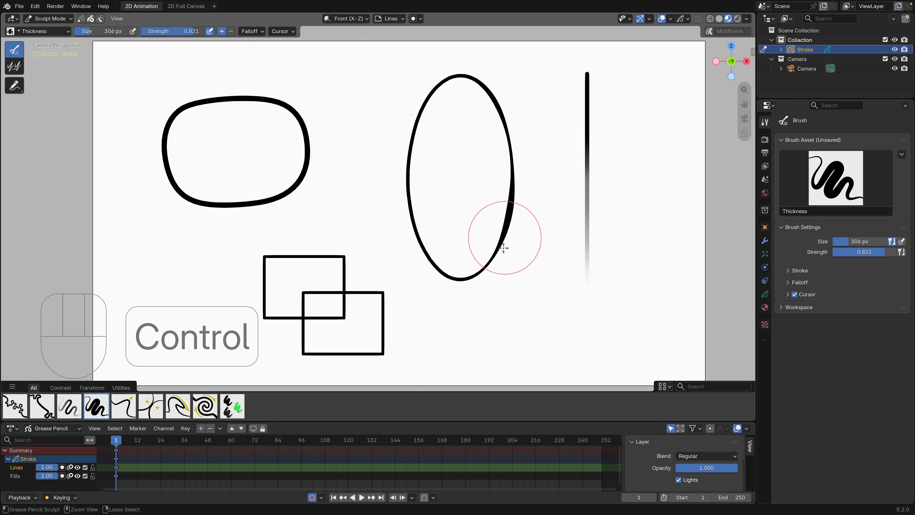
# Step: Thicken the ellipse's left side, then thin its middle, its lower end and the ellipse's top with the inverted Thickness brush
pyautogui.moveTo(426, 102); pyautogui.dragTo(410, 188)
pyautogui.moveTo(414, 131); pyautogui.dragTo(420, 219)
pyautogui.moveTo(410, 164); pyautogui.dragTo(410, 188)
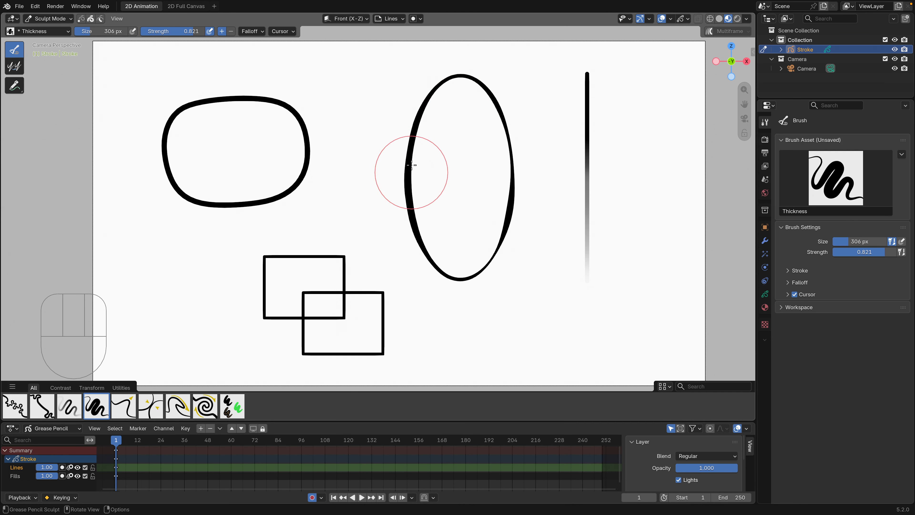
pyautogui.press('ctrl')
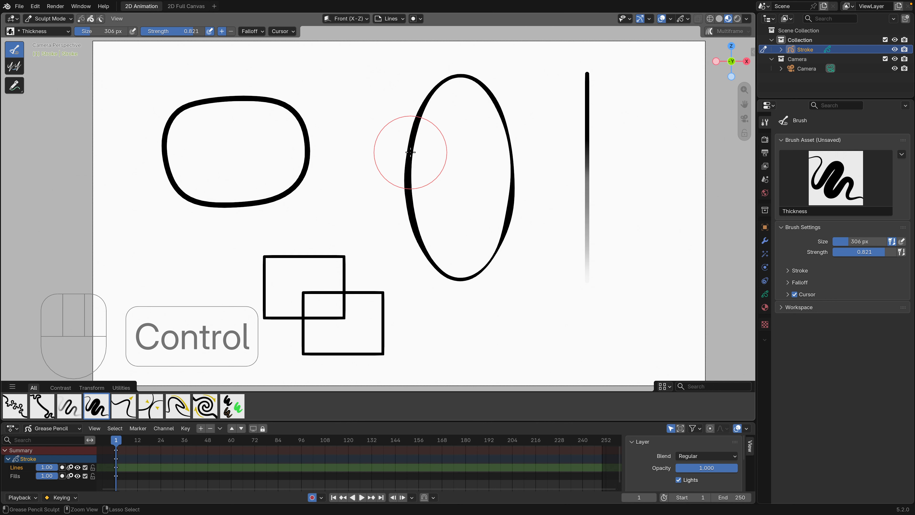
pyautogui.keyDown('ctrl'); pyautogui.moveTo(406, 156); pyautogui.dragTo(406, 169); pyautogui.keyUp('ctrl')
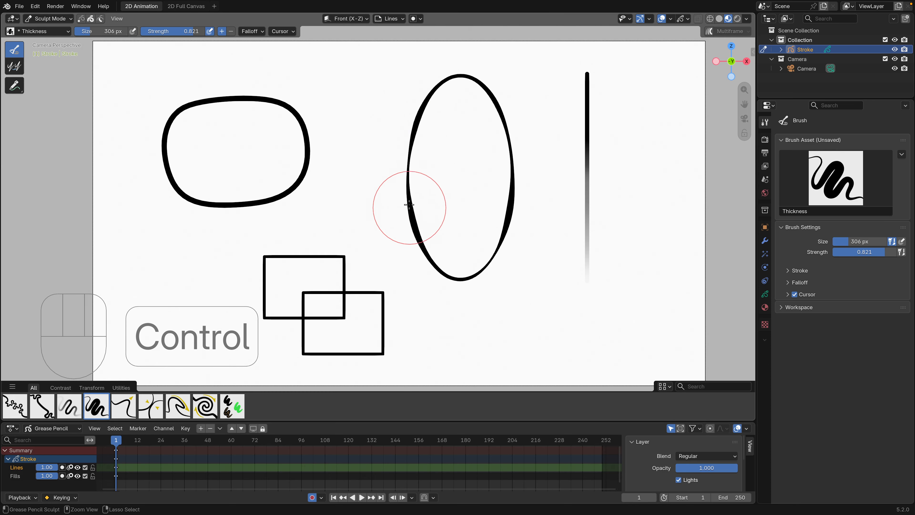
pyautogui.keyDown('ctrl'); pyautogui.moveTo(439, 259); pyautogui.dragTo(439, 262); pyautogui.keyUp('ctrl')
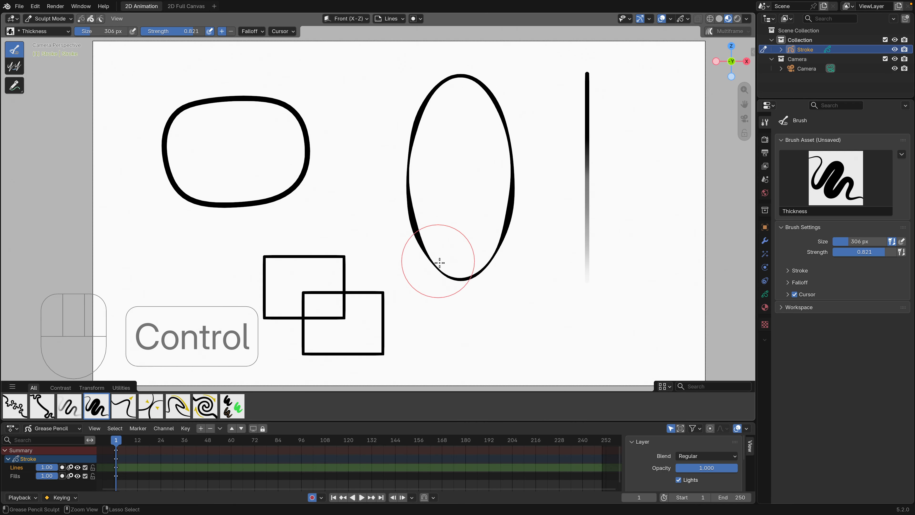
pyautogui.moveTo(437, 93)
pyautogui.keyDown('ctrl'); pyautogui.mouseDown()
pyautogui.moveTo(423, 96)
pyautogui.moveTo(441, 84)
pyautogui.moveTo(481, 85)
pyautogui.mouseUp(); pyautogui.keyUp('ctrl')
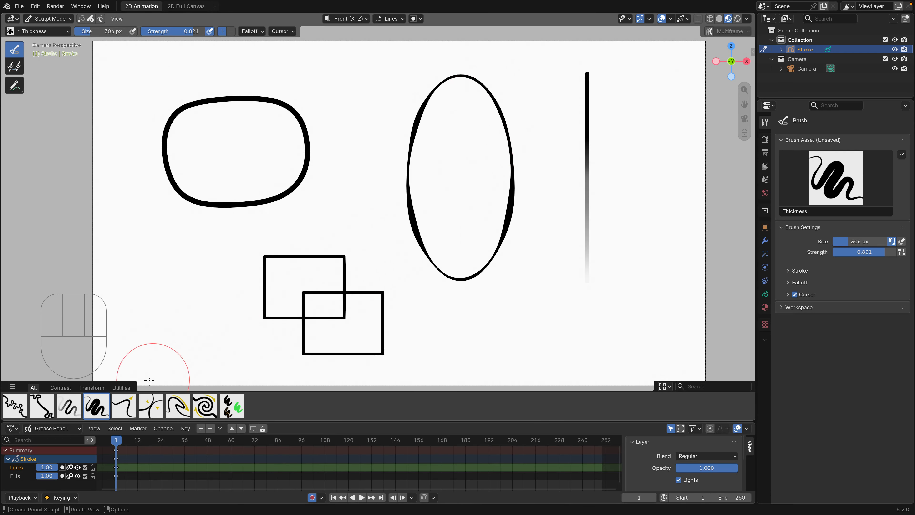
# Step: Push the ellipse's top downward with the Grab brush at size 566 px and strength 0.600
pyautogui.click(126, 409)
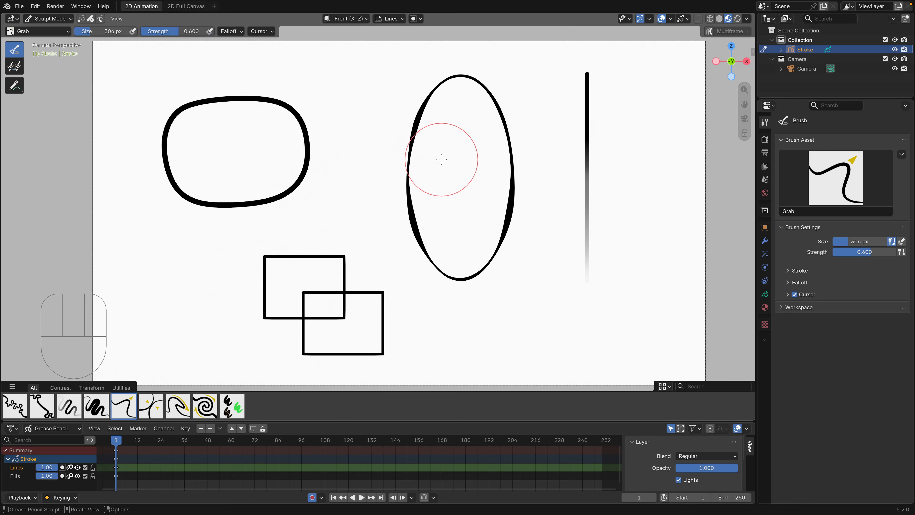
pyautogui.press('f')
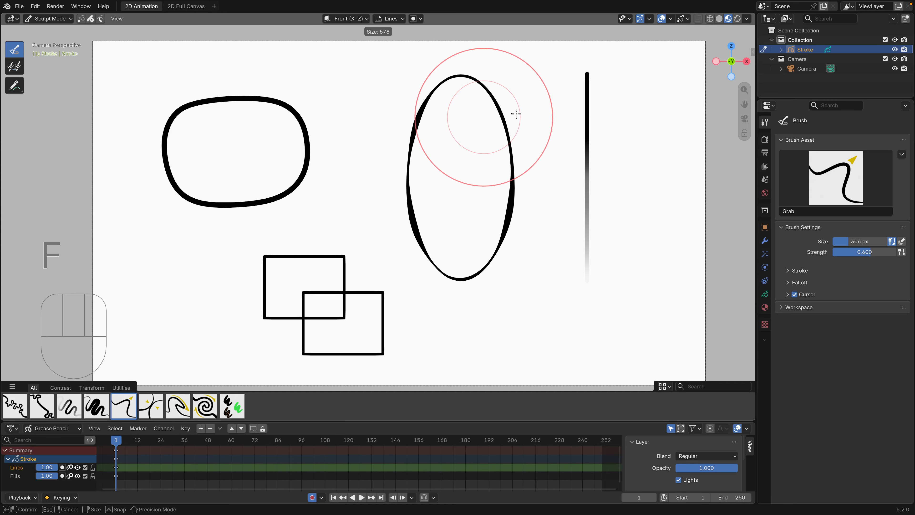
pyautogui.click(515, 116)
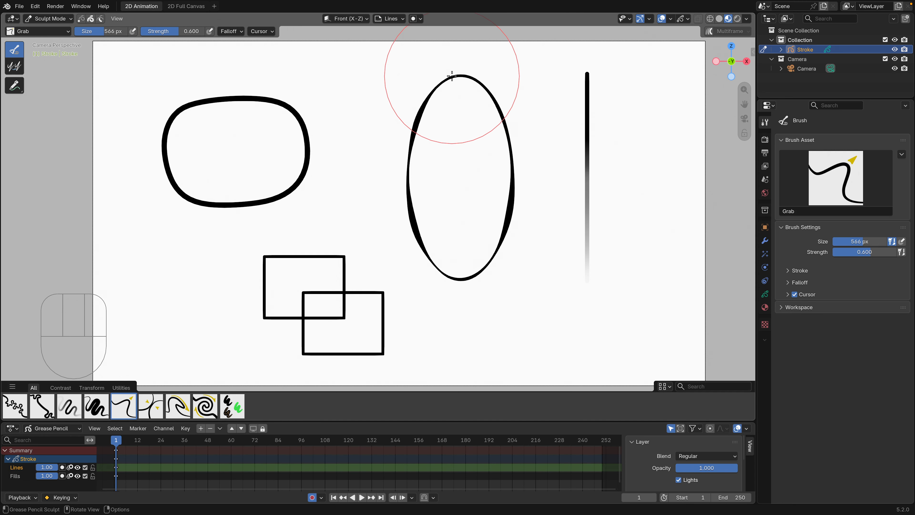
pyautogui.moveTo(460, 75)
pyautogui.mouseDown()
pyautogui.moveTo(445, 117)
pyautogui.moveTo(455, 172)
pyautogui.moveTo(456, 126)
pyautogui.moveTo(506, 124)
pyautogui.moveTo(491, 112)
pyautogui.mouseUp()
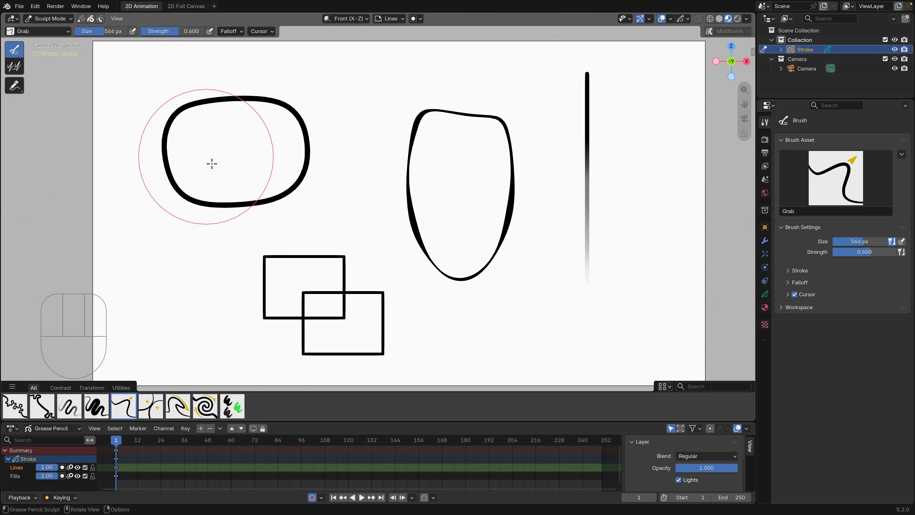
# Step: Reshape the ellipse into a bean with the Grab brush by denting its left side, raising its top and bulging its lower right
pyautogui.moveTo(507, 122); pyautogui.dragTo(508, 156)
pyautogui.moveTo(390, 171)
pyautogui.mouseDown()
pyautogui.moveTo(435, 163)
pyautogui.moveTo(423, 118)
pyautogui.mouseUp()
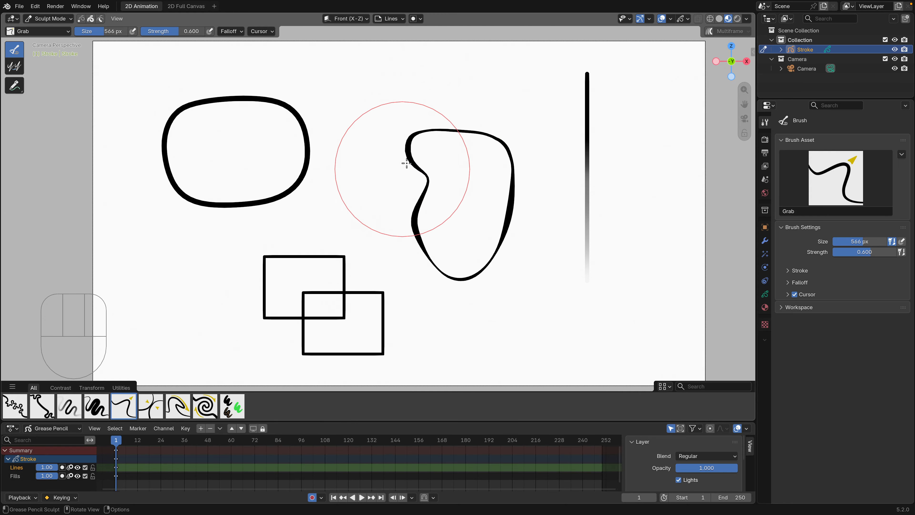
pyautogui.moveTo(406, 163)
pyautogui.mouseDown()
pyautogui.moveTo(431, 134)
pyautogui.moveTo(431, 94)
pyautogui.mouseUp()
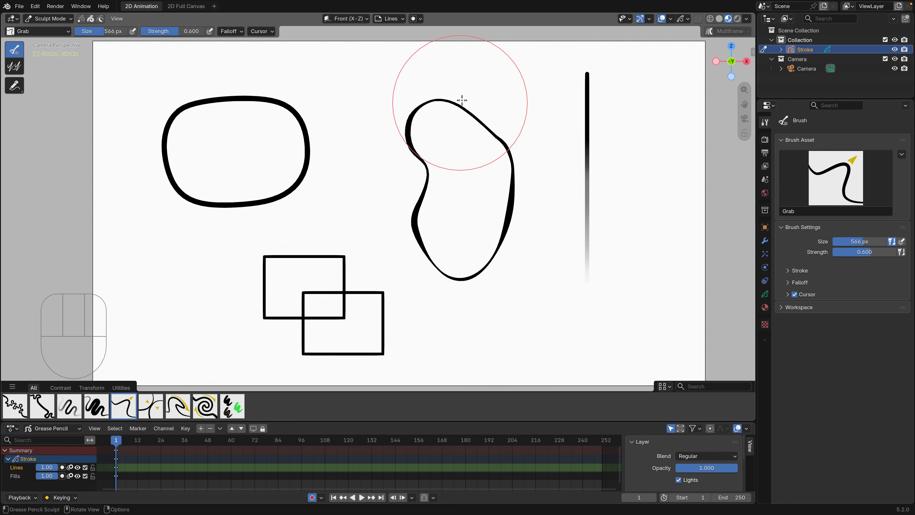
pyautogui.moveTo(500, 185)
pyautogui.mouseDown()
pyautogui.moveTo(502, 217)
pyautogui.moveTo(521, 214)
pyautogui.moveTo(496, 257)
pyautogui.mouseUp()
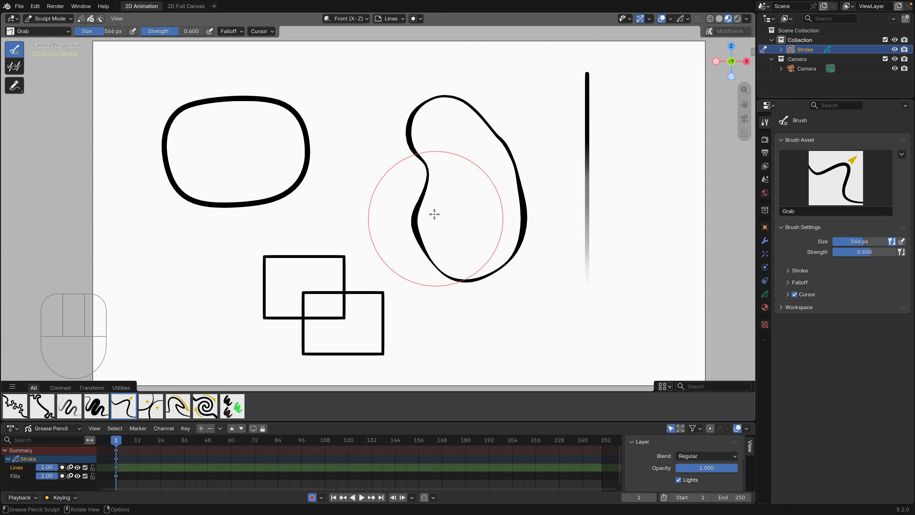
pyautogui.moveTo(418, 180); pyautogui.dragTo(455, 180)
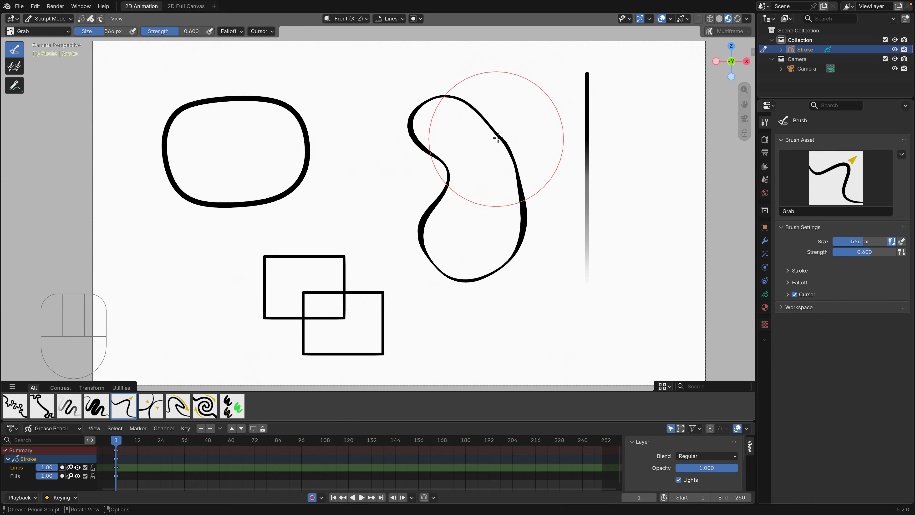
# Step: Pull the bean shape's upper right outward, reduce its left dent and push its bottom edge inward with the Grab brush
pyautogui.moveTo(498, 138); pyautogui.dragTo(549, 111)
pyautogui.moveTo(493, 94)
pyautogui.mouseDown()
pyautogui.moveTo(480, 144)
pyautogui.moveTo(421, 175)
pyautogui.mouseUp()
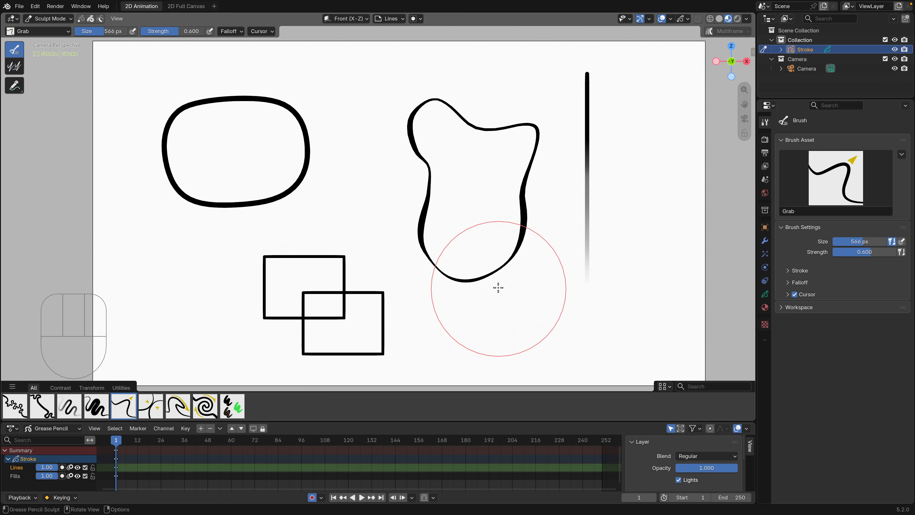
pyautogui.moveTo(498, 287)
pyautogui.mouseDown()
pyautogui.moveTo(476, 238)
pyautogui.moveTo(470, 245)
pyautogui.mouseUp()
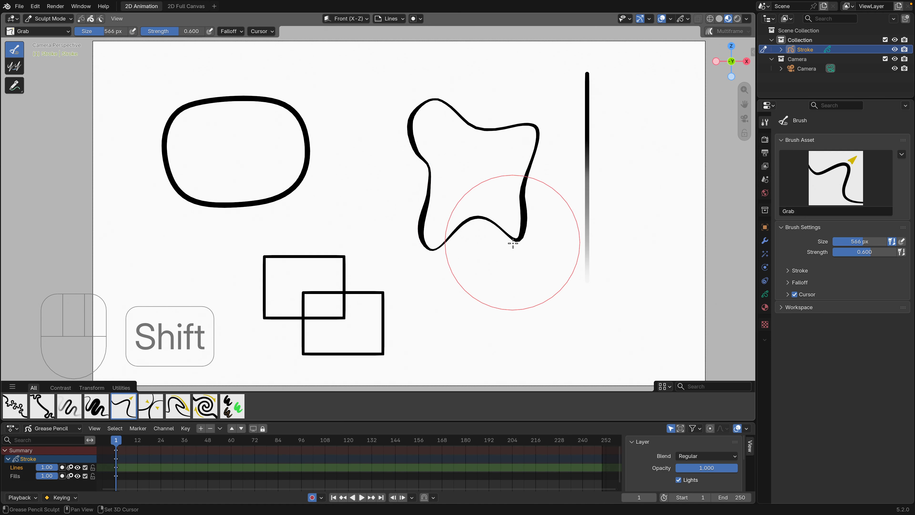
# Step: Pinch the overlap of the two rectangles inward with the Pinch brush at size 458 px and strength 0.500
pyautogui.keyDown('shift'); pyautogui.moveTo(452, 259); pyautogui.dragTo(465, 248, button='middle'); pyautogui.keyUp('shift')
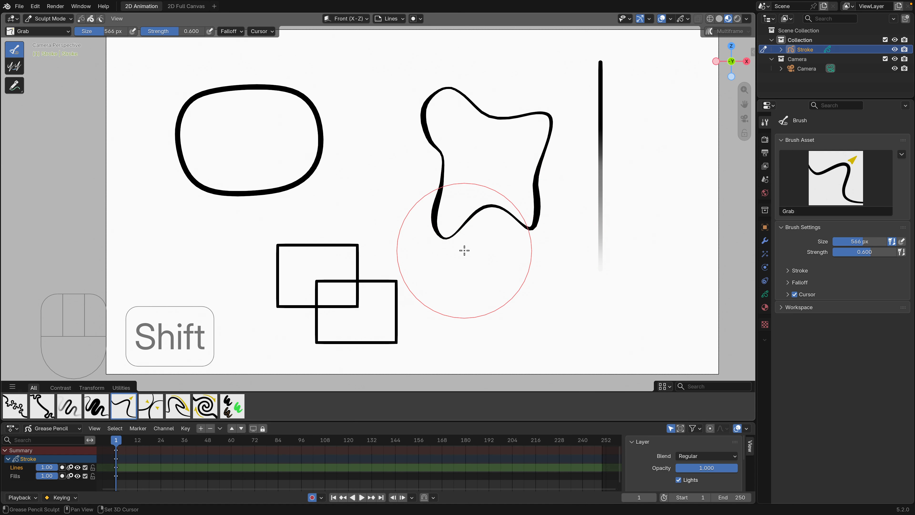
pyautogui.click(152, 405)
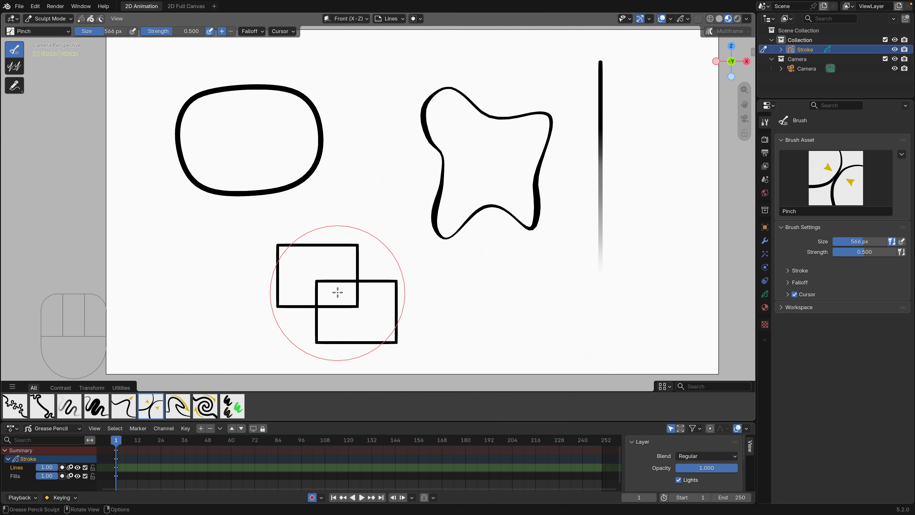
pyautogui.press('f')
pyautogui.click(326, 299)
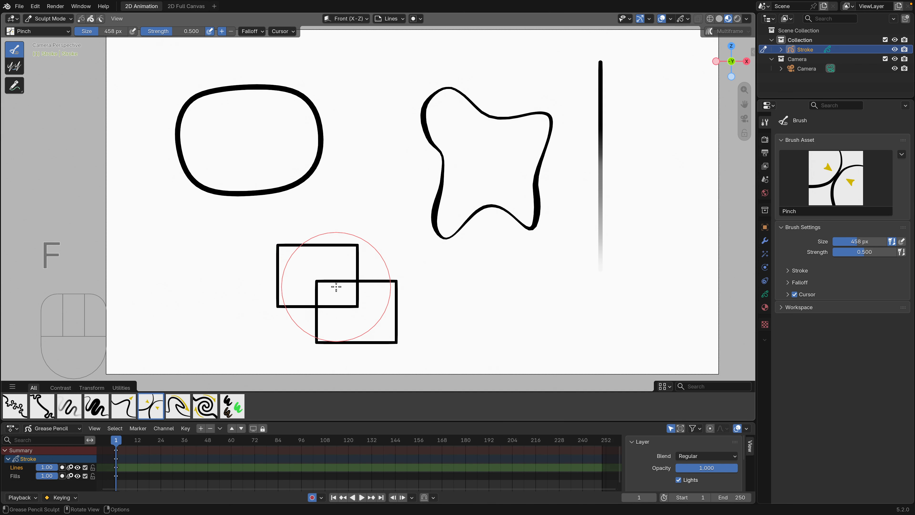
pyautogui.moveTo(337, 292); pyautogui.dragTo(335, 294)
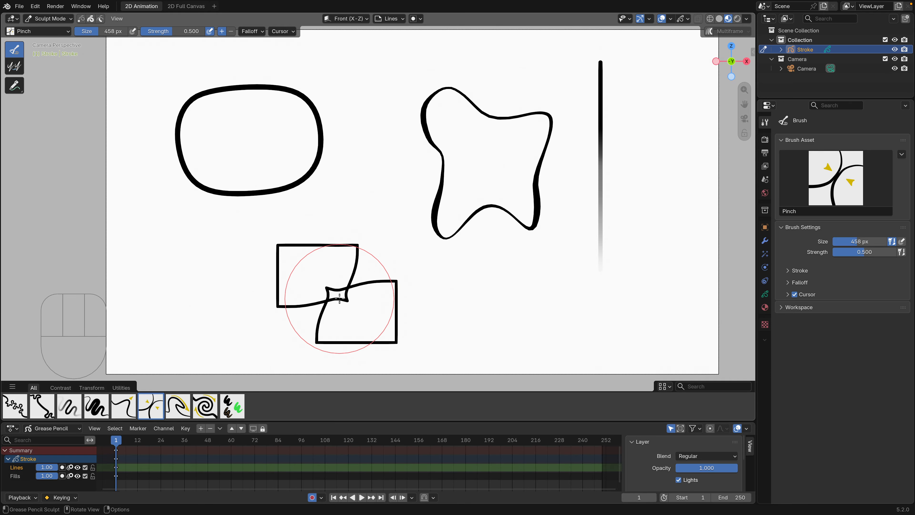
pyautogui.moveTo(337, 294); pyautogui.dragTo(335, 295)
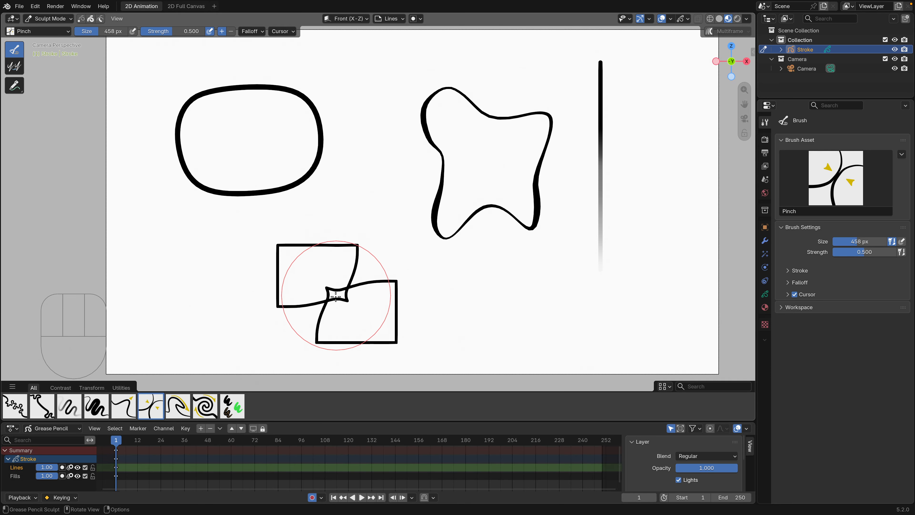
# Step: Inflate the rectangles' overlap with the inverted Pinch brush, and pinch it back in with the normal direction
pyautogui.press('ctrl')
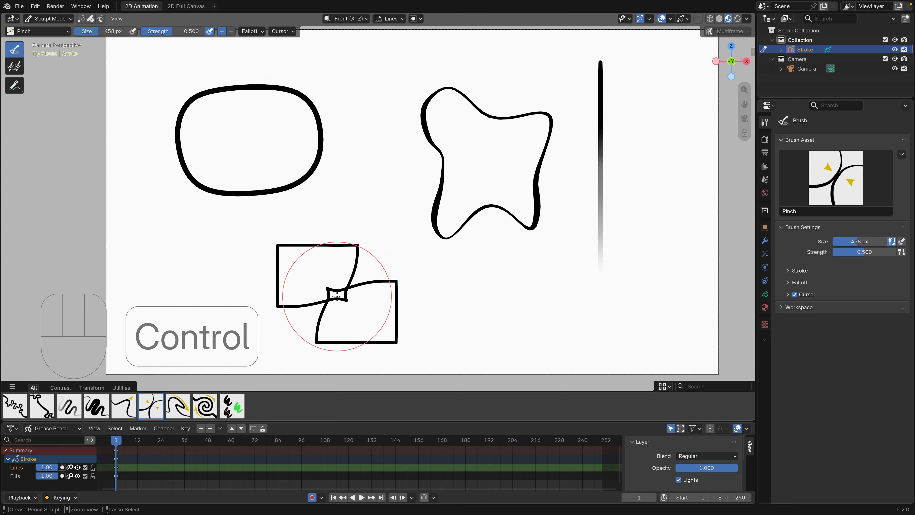
pyautogui.keyDown('ctrl'); pyautogui.moveTo(337, 296); pyautogui.dragTo(335, 298); pyautogui.keyUp('ctrl')
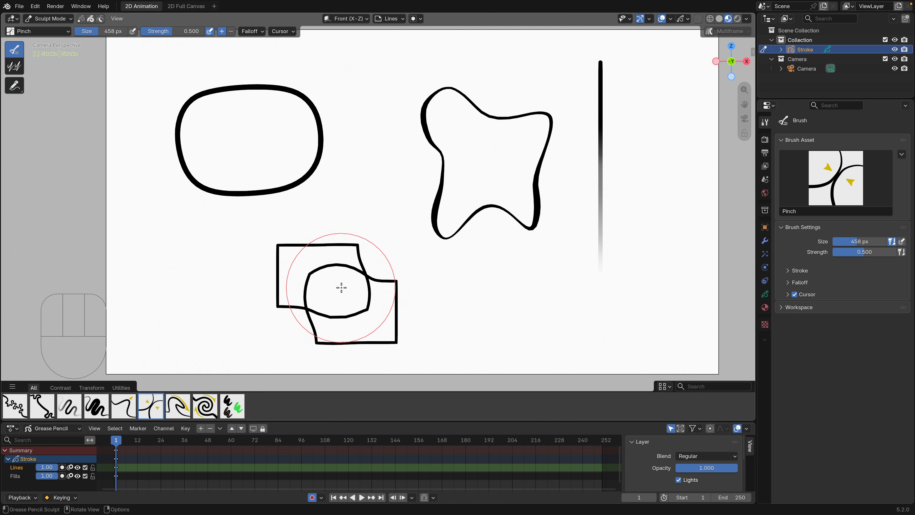
pyautogui.moveTo(340, 290)
pyautogui.mouseDown()
pyautogui.moveTo(328, 302)
pyautogui.moveTo(340, 284)
pyautogui.mouseUp()
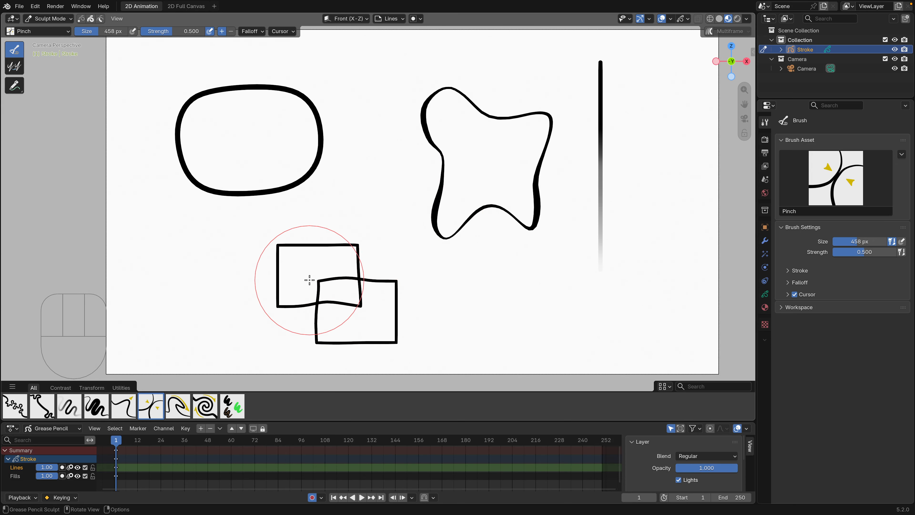
# Step: Turn on stroke selection masking and lasso-select only the upper-left rectangle
pyautogui.click(92, 20)
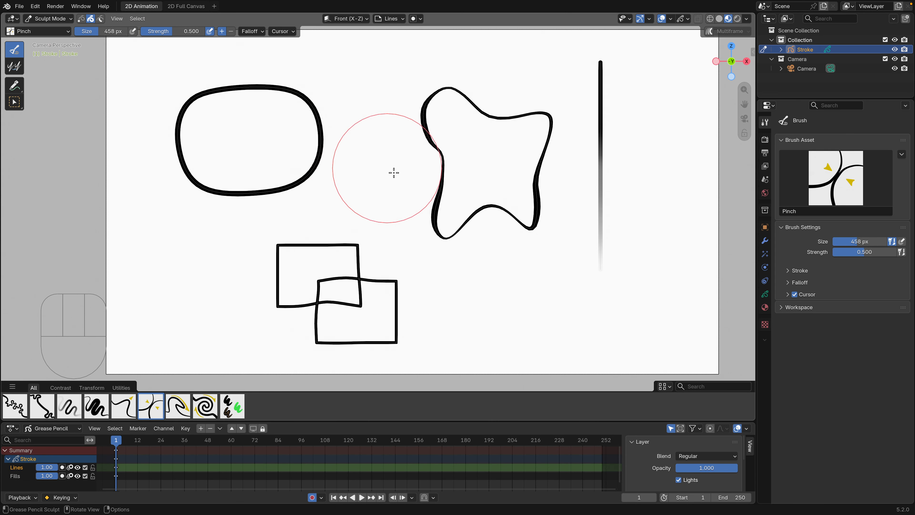
pyautogui.press('ctrl')
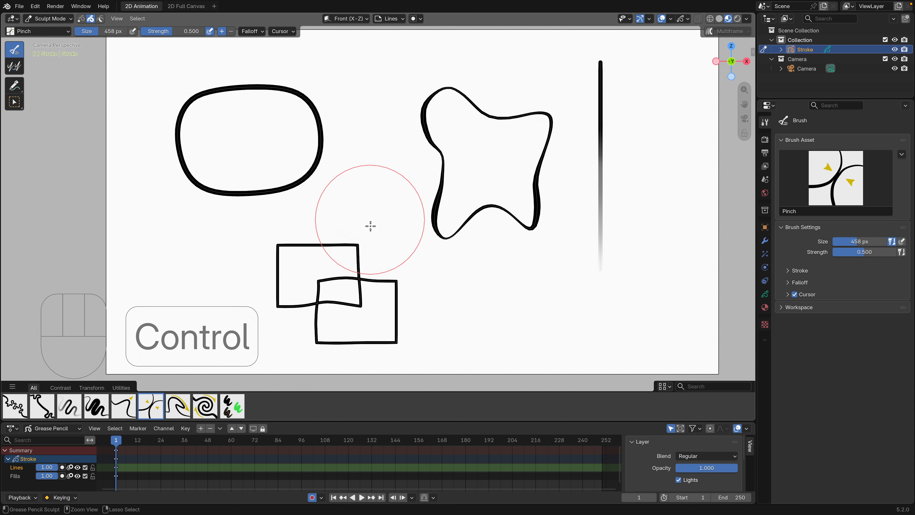
pyautogui.moveTo(311, 225)
pyautogui.keyDown('ctrl'); pyautogui.mouseDown(button='right')
pyautogui.moveTo(288, 235)
pyautogui.moveTo(308, 257)
pyautogui.moveTo(333, 222)
pyautogui.moveTo(317, 241)
pyautogui.mouseUp(button='right'); pyautogui.keyUp('ctrl')
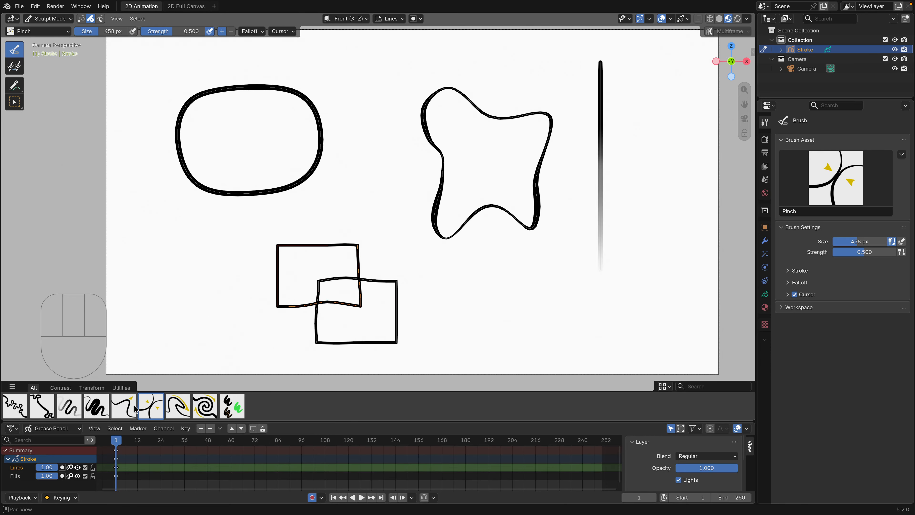
# Step: Distort the selected rectangle's corners and edges with the Grab brush at size 546 px and strength 0.600
pyautogui.click(124, 407)
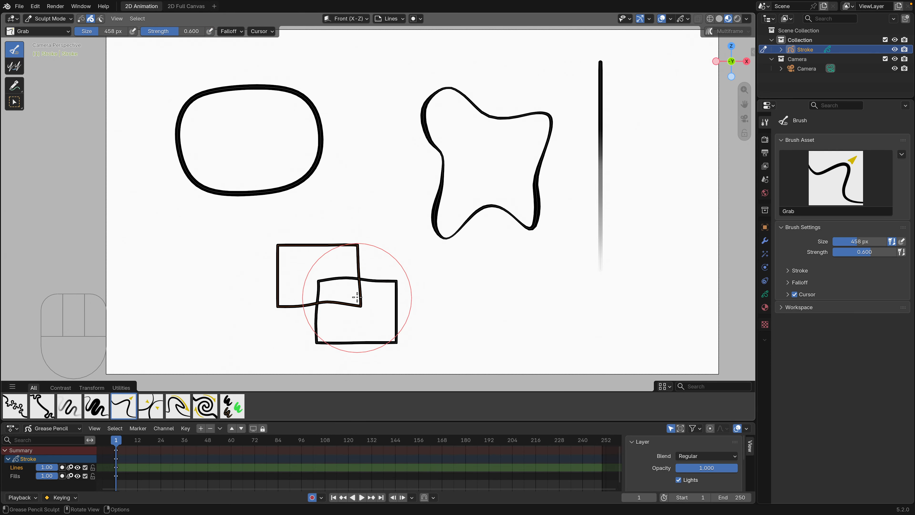
pyautogui.press('f')
pyautogui.click(361, 305)
pyautogui.moveTo(361, 306); pyautogui.dragTo(347, 303)
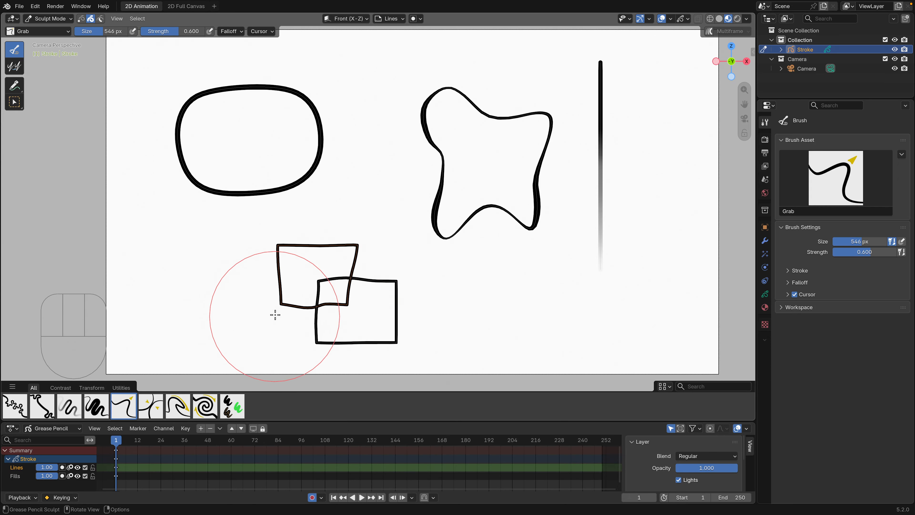
pyautogui.moveTo(274, 312); pyautogui.dragTo(274, 302)
pyautogui.moveTo(367, 235); pyautogui.dragTo(363, 262)
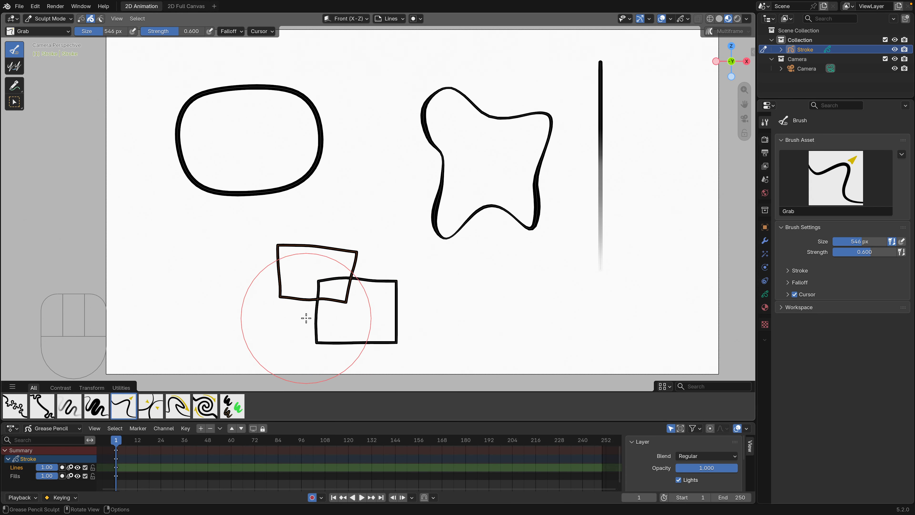
pyautogui.moveTo(327, 315); pyautogui.dragTo(341, 319)
# Step: Set the brush size to 358 px and smooth the selected rectangle into a small ellipse with the temporary Smooth brush
pyautogui.press('f')
pyautogui.click(320, 321)
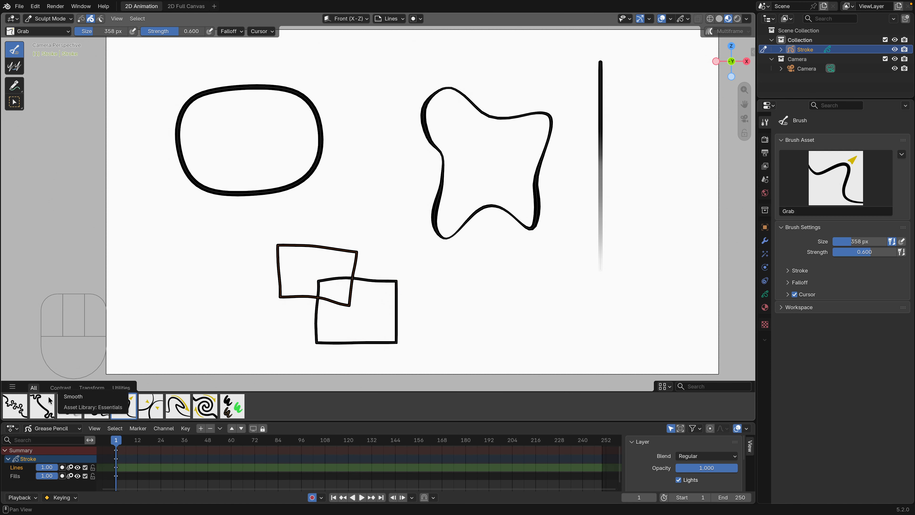
pyautogui.press('shift')
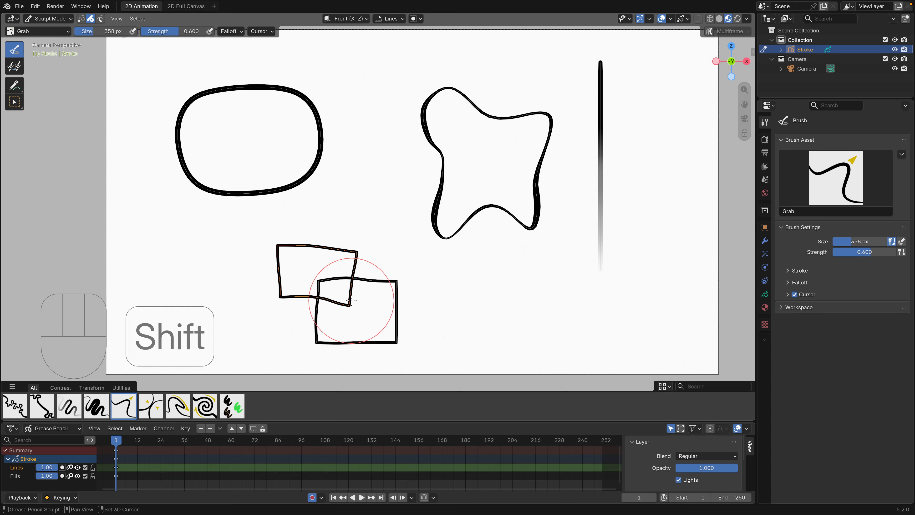
pyautogui.moveTo(349, 302)
pyautogui.keyDown('shift'); pyautogui.mouseDown()
pyautogui.moveTo(341, 304)
pyautogui.moveTo(347, 242)
pyautogui.moveTo(280, 250)
pyautogui.moveTo(313, 283)
pyautogui.mouseUp(); pyautogui.keyUp('shift')
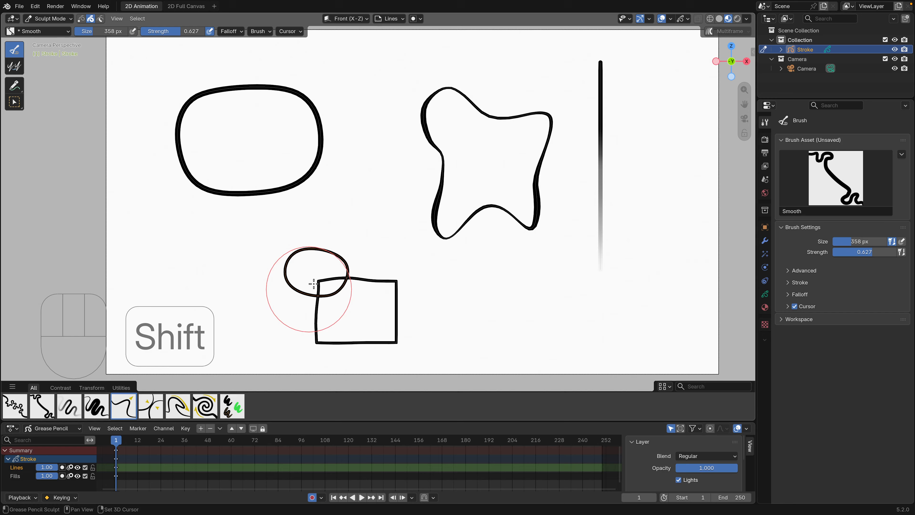
pyautogui.keyDown('shift'); pyautogui.moveTo(336, 251); pyautogui.dragTo(302, 269); pyautogui.keyUp('shift')
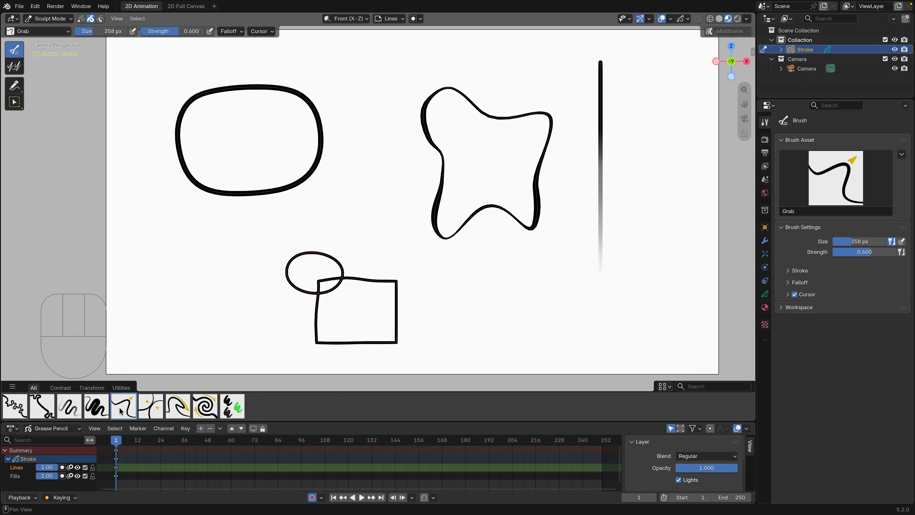
# Step: Turn off stroke selection masking so that all strokes can be sculpted
pyautogui.keyDown('shift'); pyautogui.moveTo(378, 250); pyautogui.dragTo(394, 234, button='middle'); pyautogui.keyUp('shift')
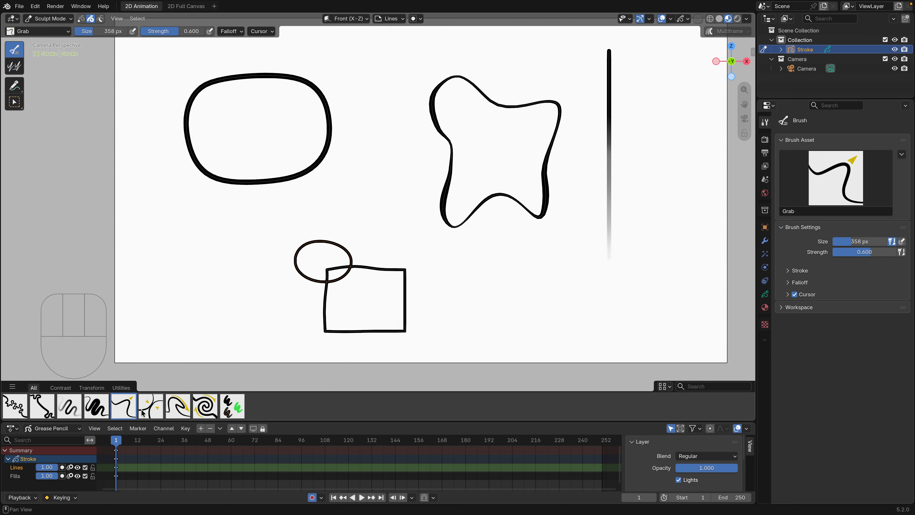
pyautogui.keyDown('shift'); pyautogui.moveTo(417, 245); pyautogui.dragTo(403, 262, button='middle'); pyautogui.keyUp('shift')
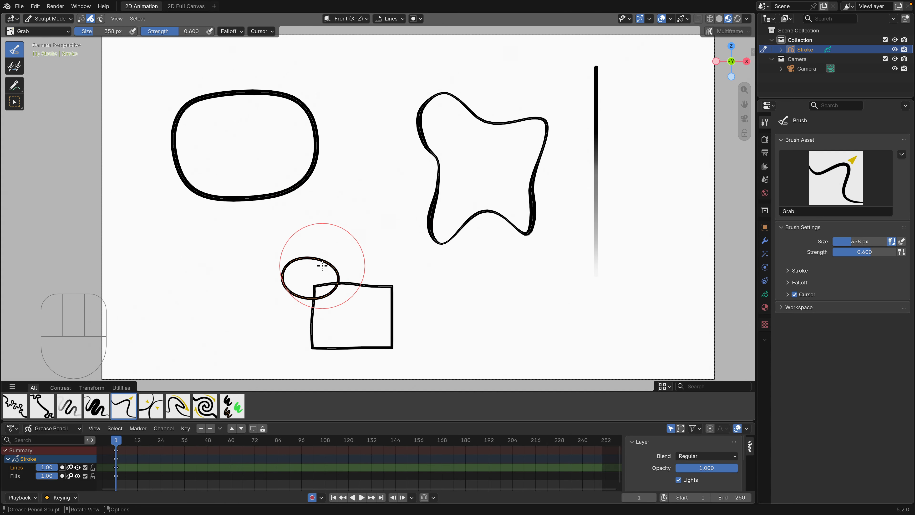
pyautogui.click(91, 21)
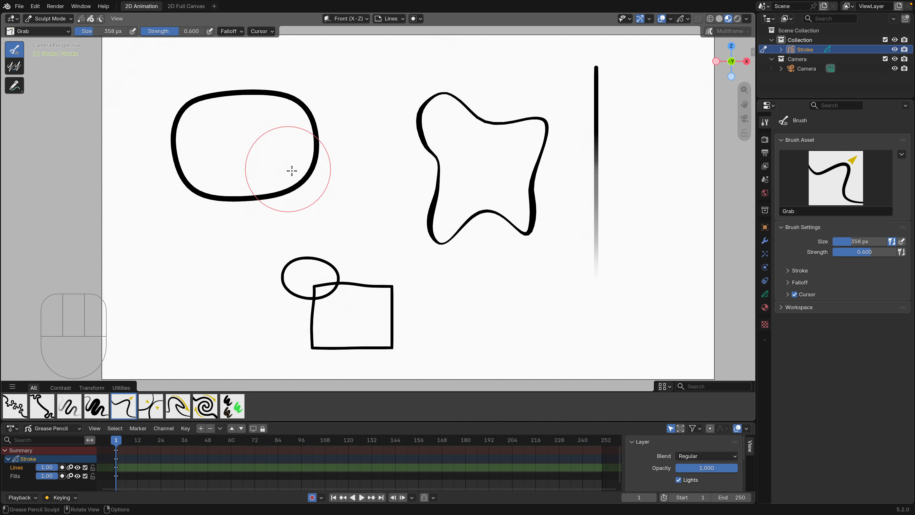
# Step: Pull the four-lobed shape's lower edge and left side leftward with the Pull brush at size 506 px and strength 0.600
pyautogui.click(180, 407)
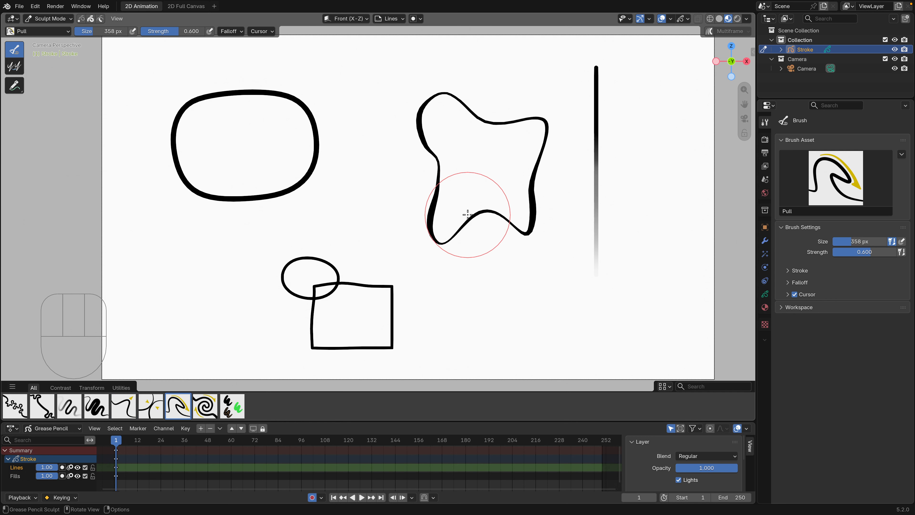
pyautogui.press('f')
pyautogui.press('f')
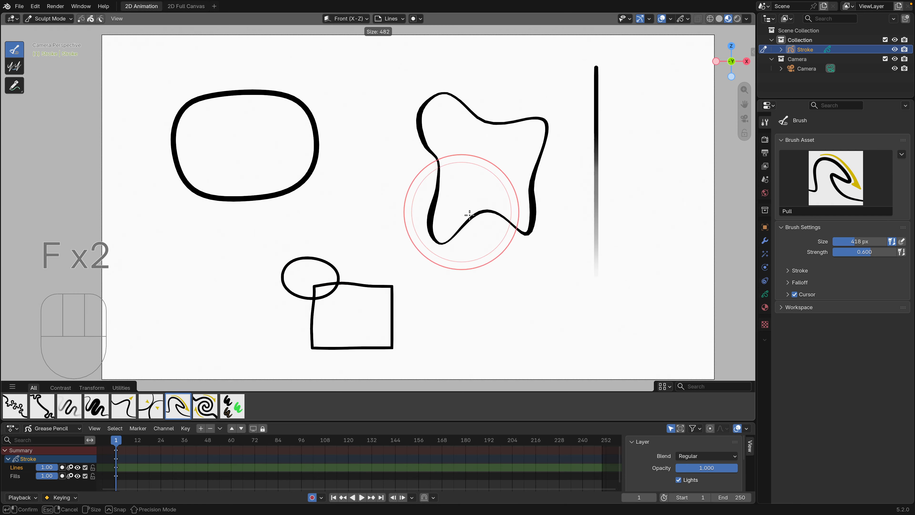
pyautogui.click(473, 216)
pyautogui.moveTo(486, 213)
pyautogui.mouseDown()
pyautogui.moveTo(481, 230)
pyautogui.moveTo(478, 219)
pyautogui.moveTo(466, 220)
pyautogui.moveTo(480, 215)
pyautogui.moveTo(462, 160)
pyautogui.moveTo(402, 189)
pyautogui.mouseUp()
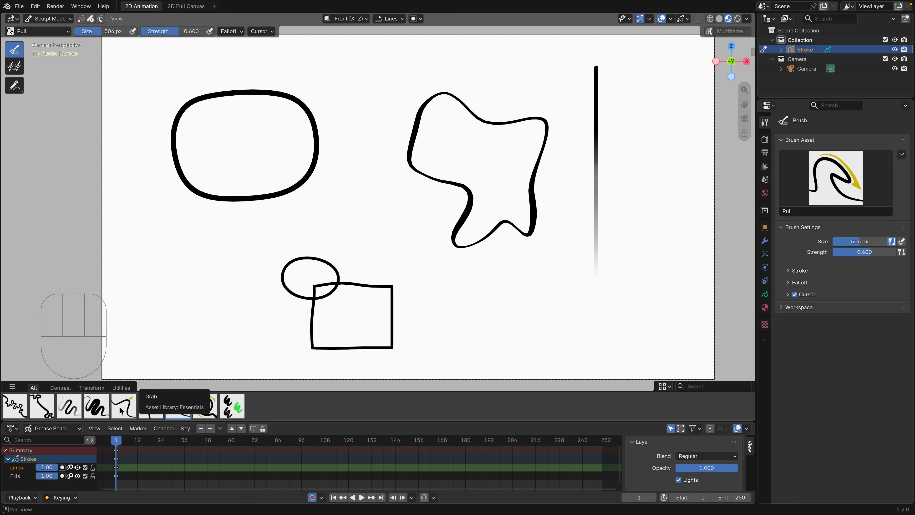
# Step: Pull the shape's upper-left lobe outward, deepen the dent in its top edge and raise the lobe's inner side
pyautogui.moveTo(429, 119)
pyautogui.mouseDown()
pyautogui.moveTo(421, 117)
pyautogui.moveTo(437, 106)
pyautogui.moveTo(415, 85)
pyautogui.mouseUp()
pyautogui.moveTo(485, 126); pyautogui.dragTo(470, 147)
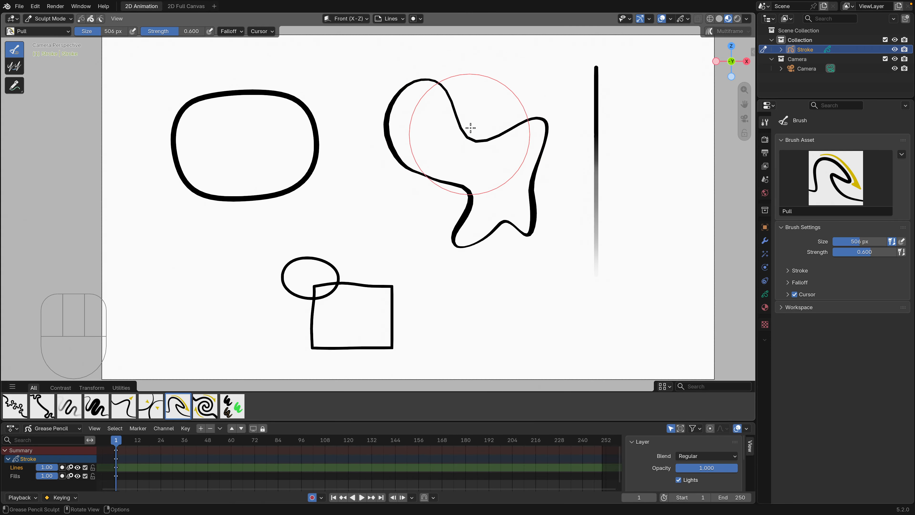
pyautogui.moveTo(463, 115)
pyautogui.mouseDown()
pyautogui.moveTo(439, 76)
pyautogui.moveTo(461, 88)
pyautogui.mouseUp()
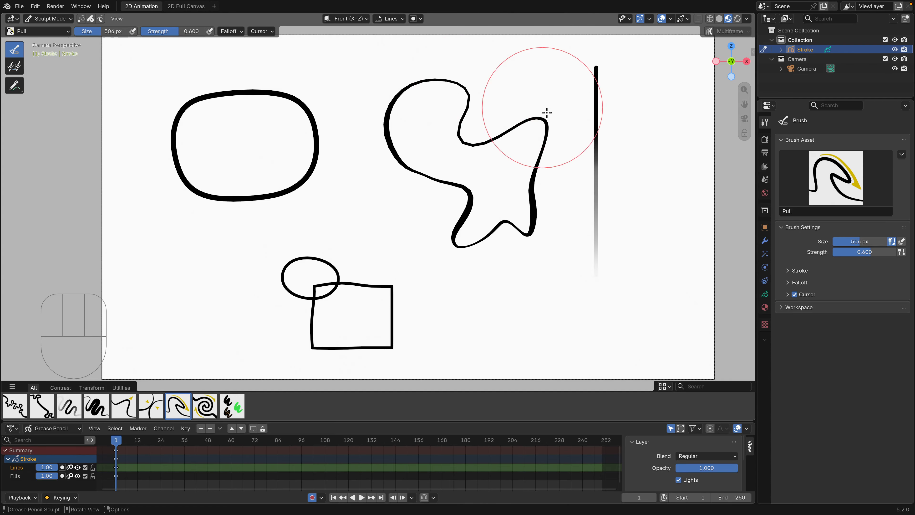
# Step: Pull the shape's upper-right lobe and lower-right foot outward and push its right side inward with the Pull brush
pyautogui.moveTo(537, 139); pyautogui.dragTo(561, 136)
pyautogui.moveTo(542, 183); pyautogui.dragTo(519, 178)
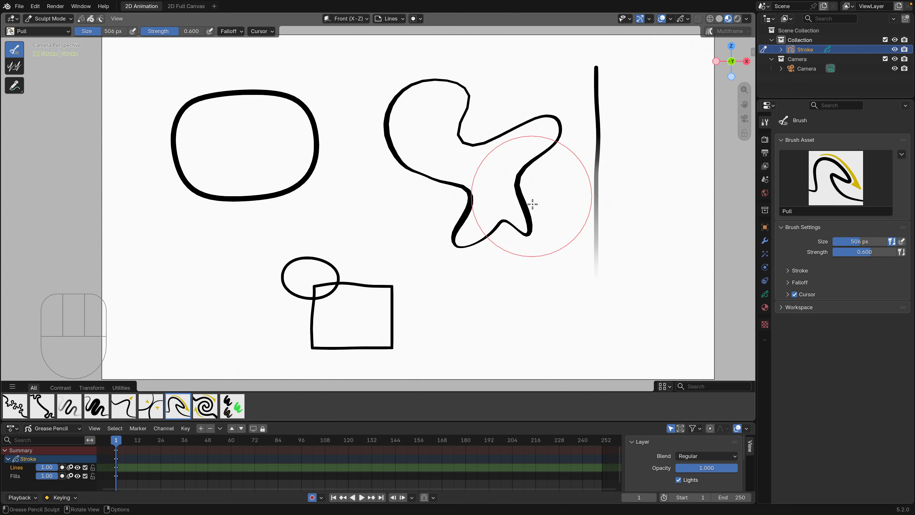
pyautogui.moveTo(521, 227); pyautogui.dragTo(549, 211)
# Step: Pull the shape's lower-left side outward, then push its upper-left side inward with the Pull brush at size 406 px
pyautogui.moveTo(463, 184); pyautogui.dragTo(439, 203)
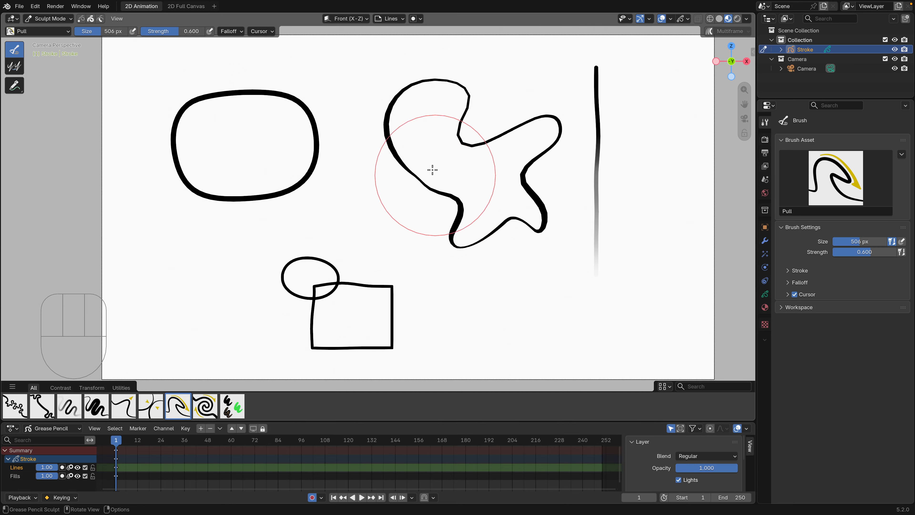
pyautogui.moveTo(409, 165); pyautogui.dragTo(389, 188)
pyautogui.moveTo(398, 146); pyautogui.dragTo(383, 158)
pyautogui.press('f')
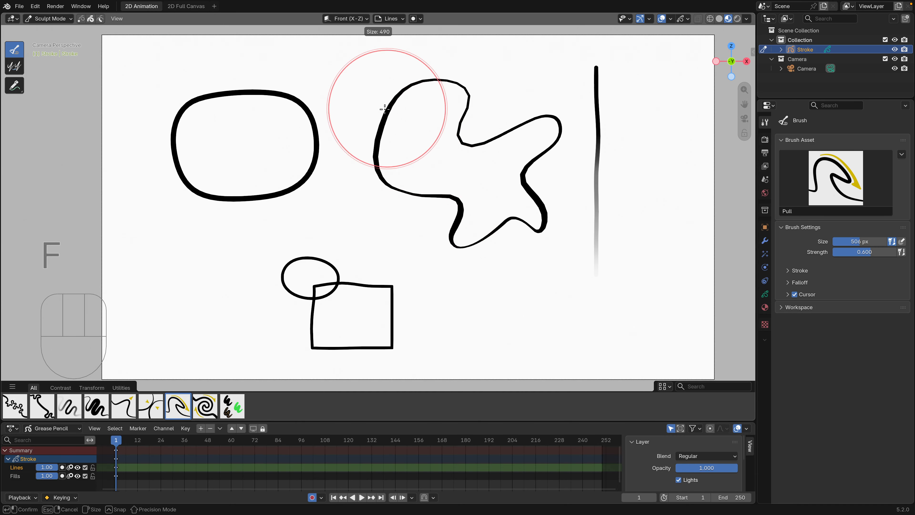
pyautogui.click(375, 109)
pyautogui.moveTo(374, 110); pyautogui.dragTo(403, 117)
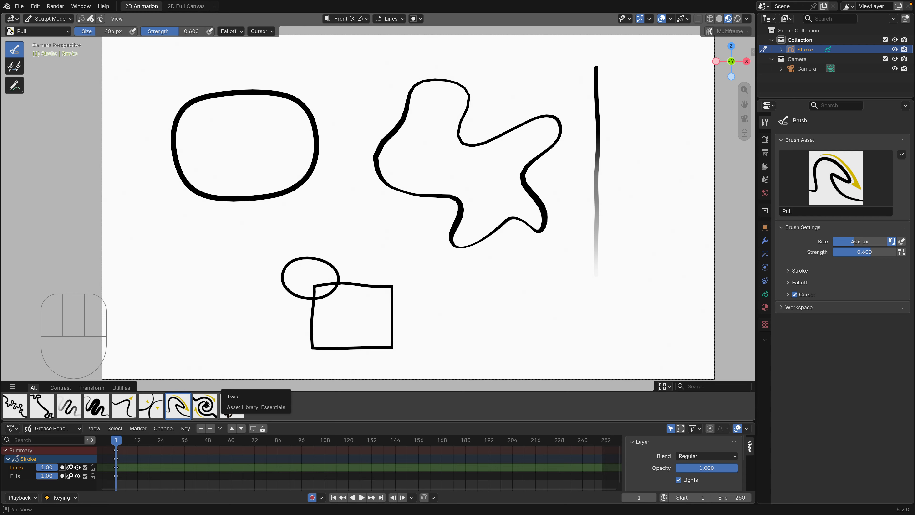
# Step: Switch to the Twist brush and set its size to 558 px
pyautogui.click(204, 409)
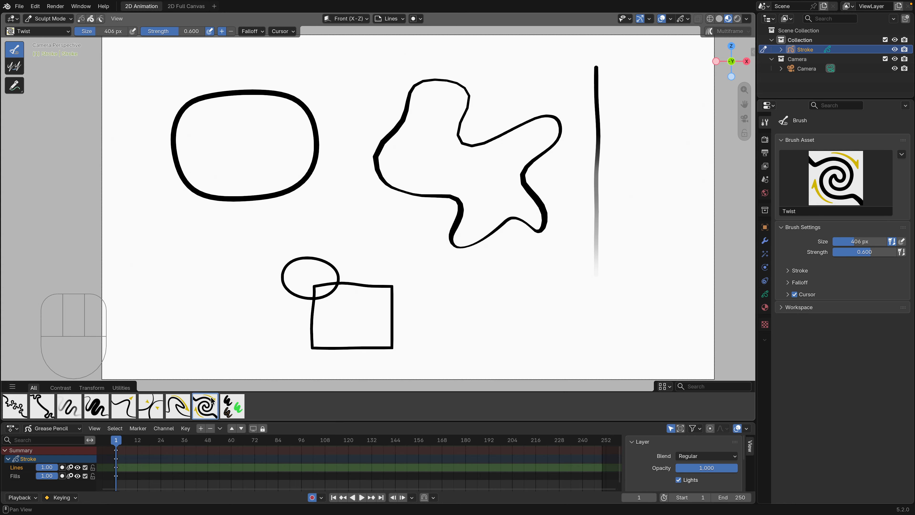
pyautogui.press('f')
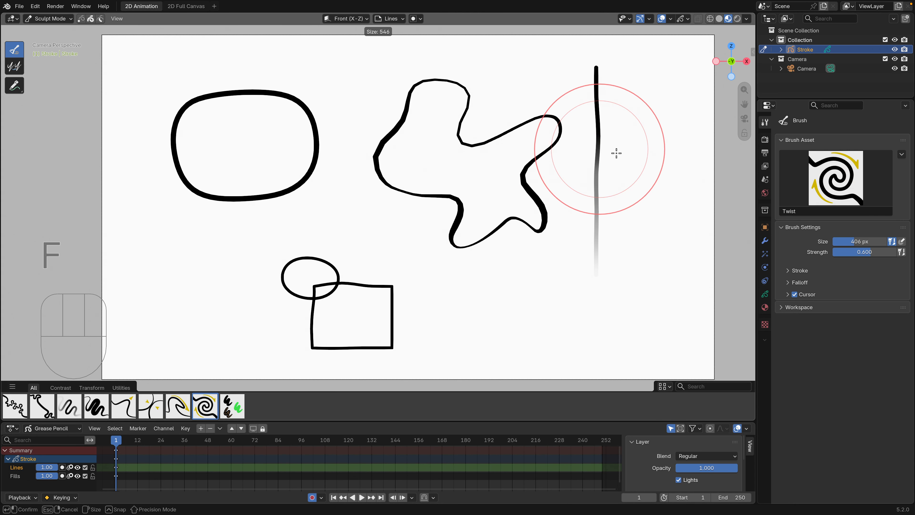
pyautogui.click(615, 152)
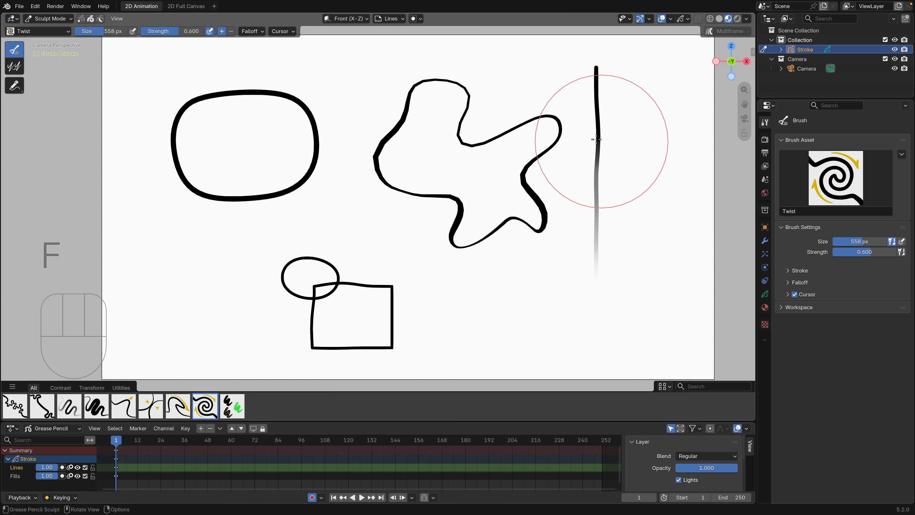
# Step: Turn on stroke selection masking, lasso-select the vertical line and set the Twist brush size to 650 px
pyautogui.click(91, 19)
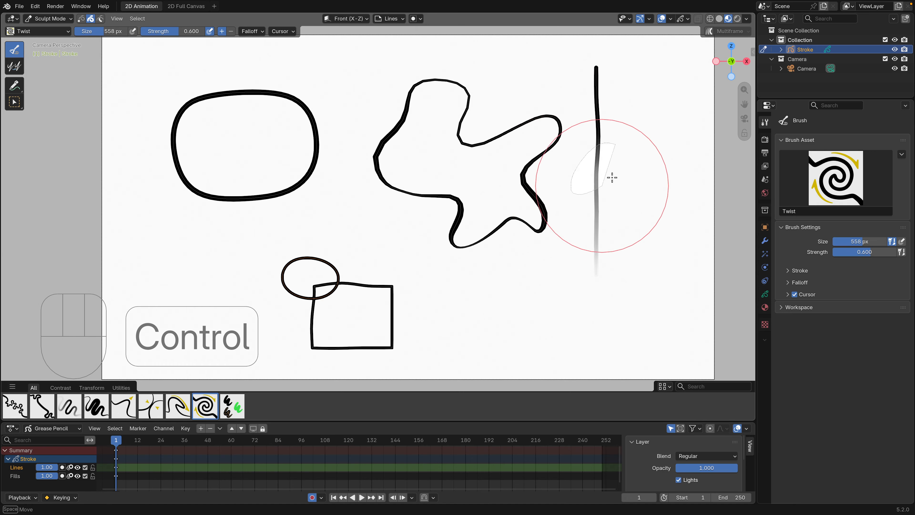
pyautogui.press('f')
pyautogui.click(607, 158)
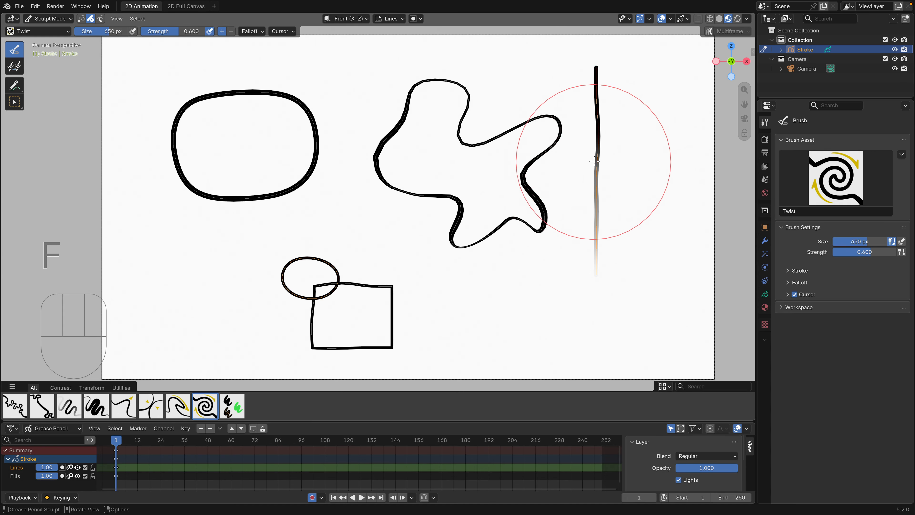
# Step: Twist the middle of the vertical line counterclockwise into a spiral with the Twist brush, and undo it
pyautogui.moveTo(597, 163); pyautogui.dragTo(600, 166)
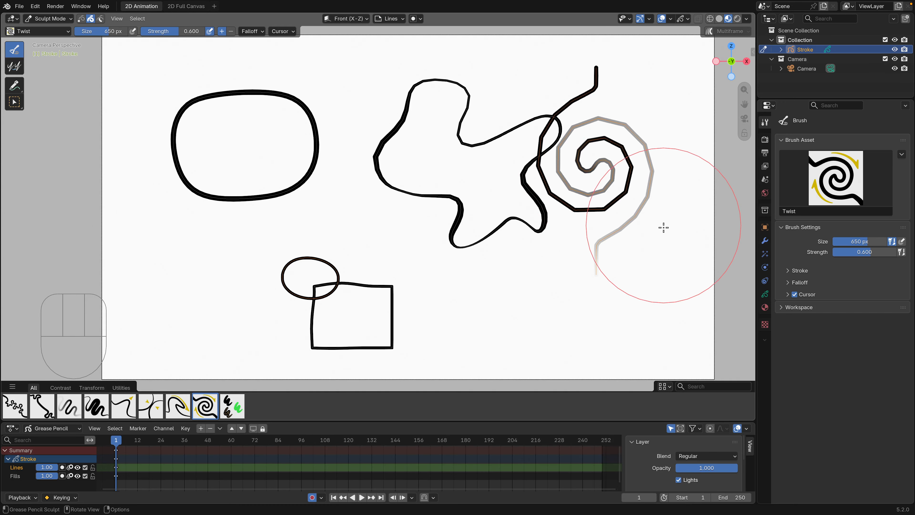
pyautogui.hotkey('ctrl', 'z')
# Step: Twist the middle of the vertical line clockwise into a spiral with the Twist brush's direction inverted
pyautogui.press('ctrl')
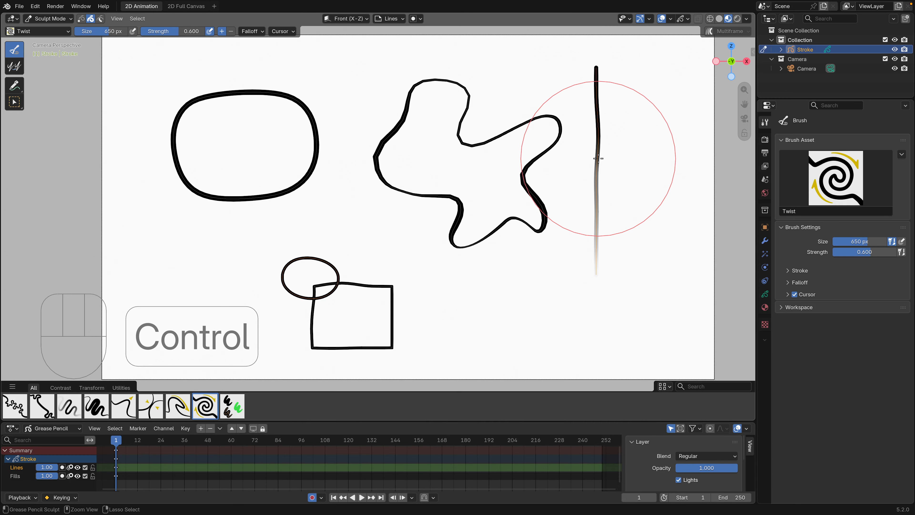
pyautogui.keyDown('ctrl'); pyautogui.moveTo(597, 156); pyautogui.dragTo(600, 159); pyautogui.keyUp('ctrl')
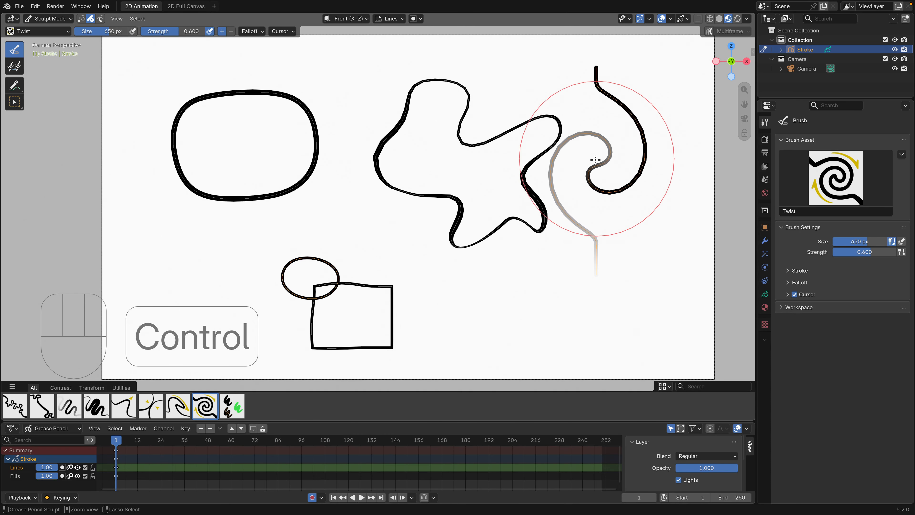
pyautogui.keyDown('ctrl'); pyautogui.moveTo(593, 164); pyautogui.dragTo(594, 166); pyautogui.keyUp('ctrl')
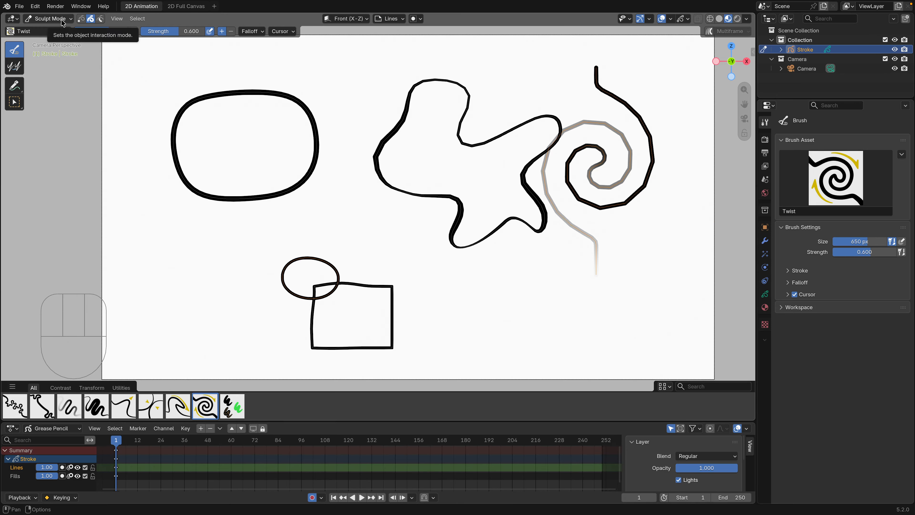
pyautogui.moveTo(62, 23); pyautogui.dragTo(71, 74)
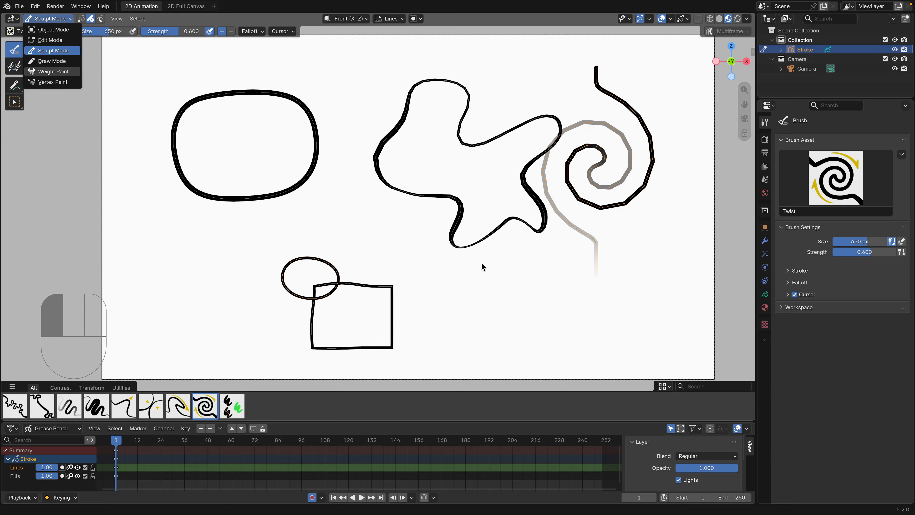
pyautogui.click(482, 272)
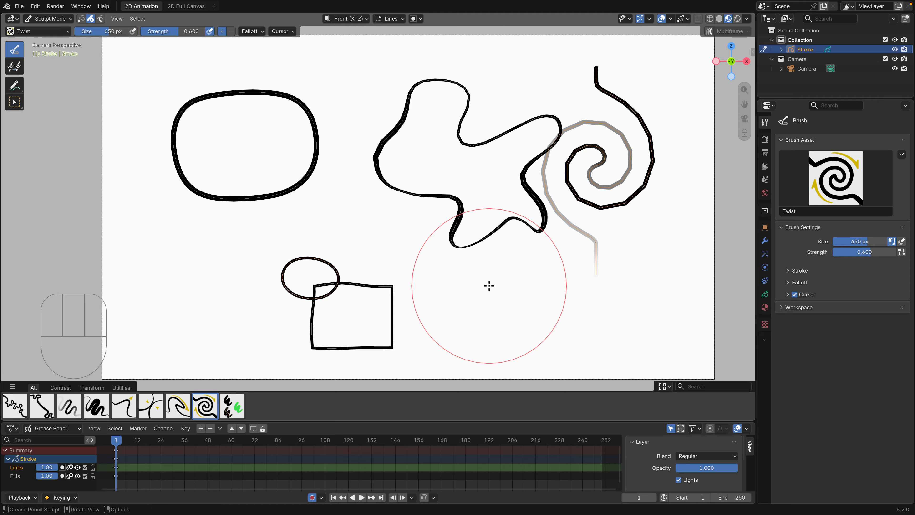